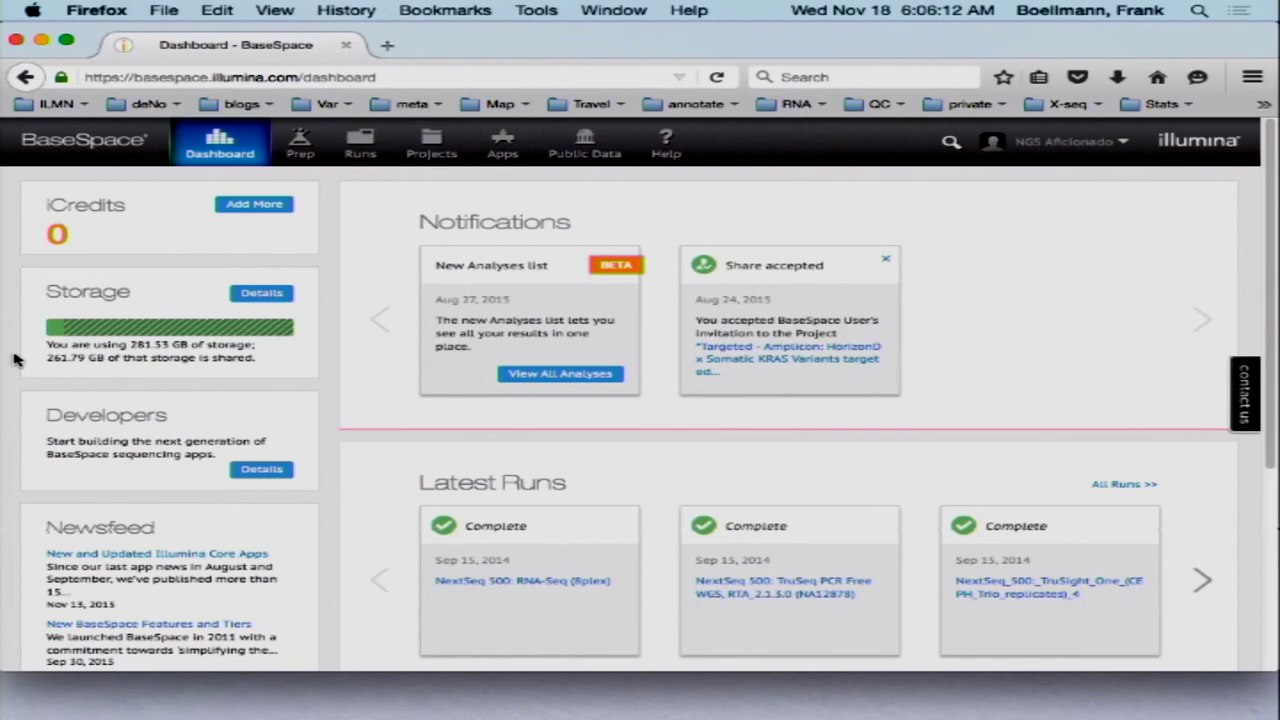
Step: Open the RNAWorkshop project and move it to the trash, confirming the deletion of its associated data
{"action": "left_click", "coordinate": [424, 148]}
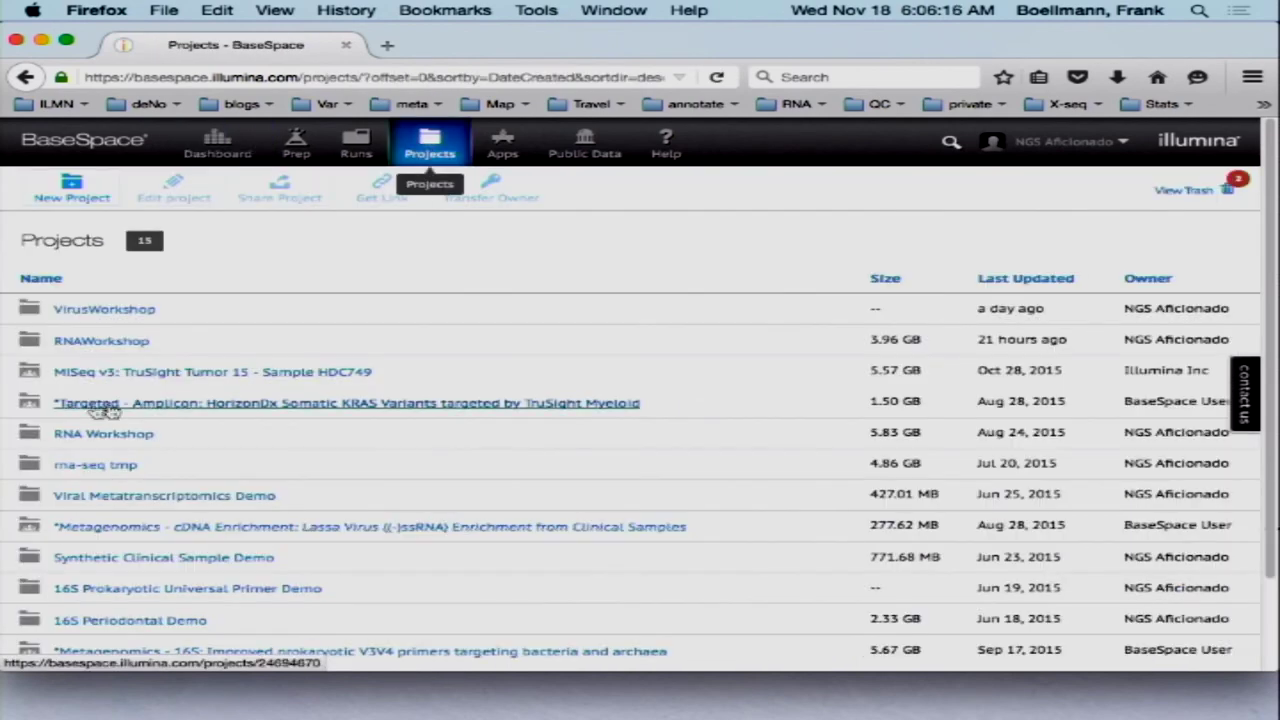
{"action": "left_click", "coordinate": [30, 341]}
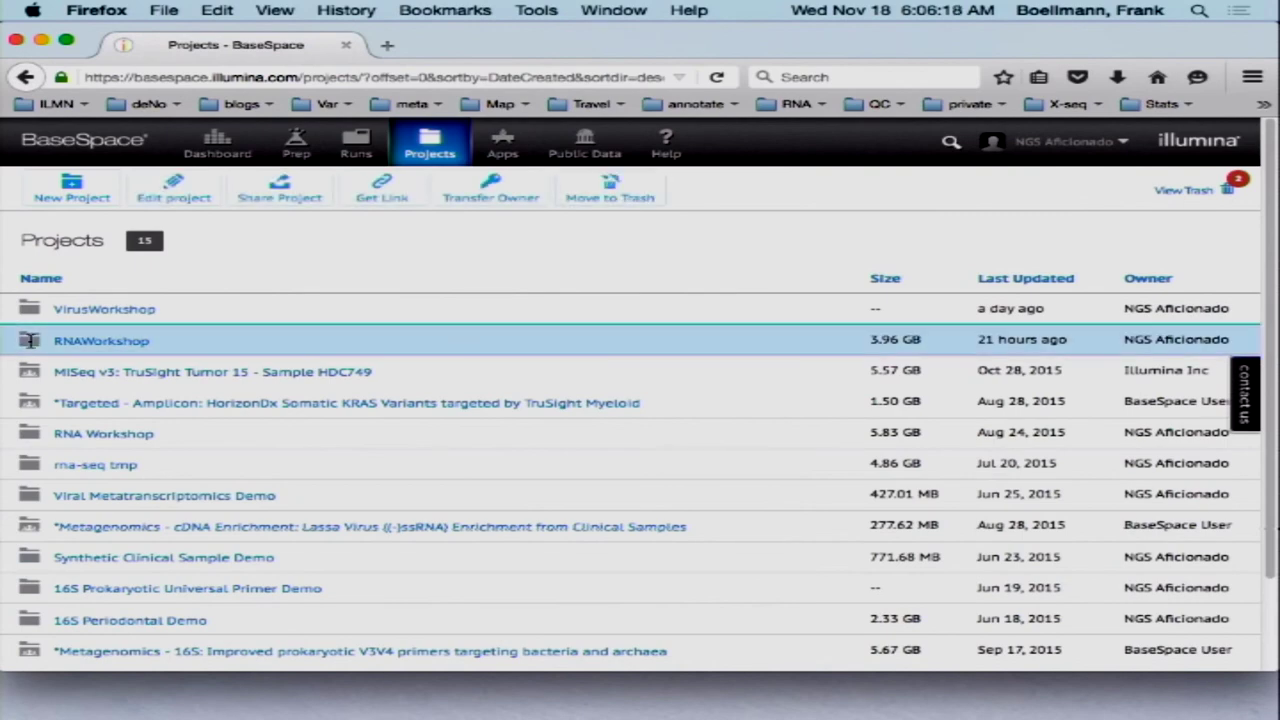
{"action": "left_click", "coordinate": [101, 342]}
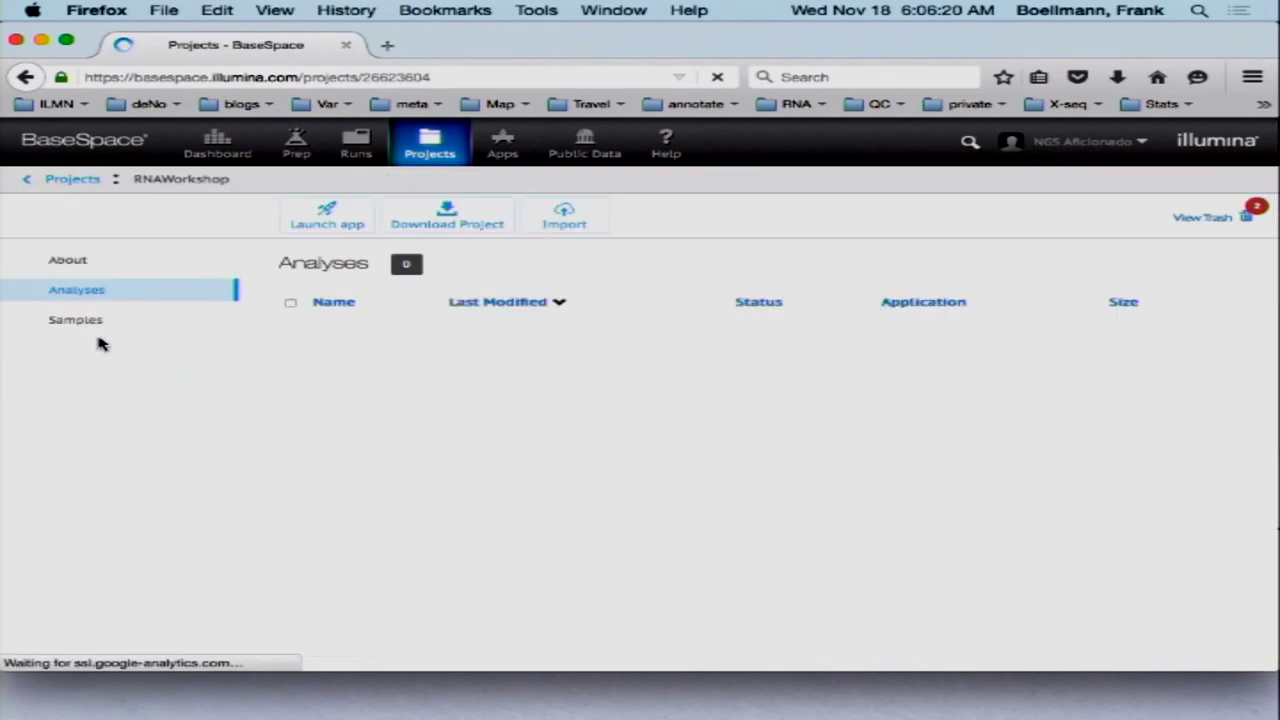
{"action": "left_click", "coordinate": [1113, 226]}
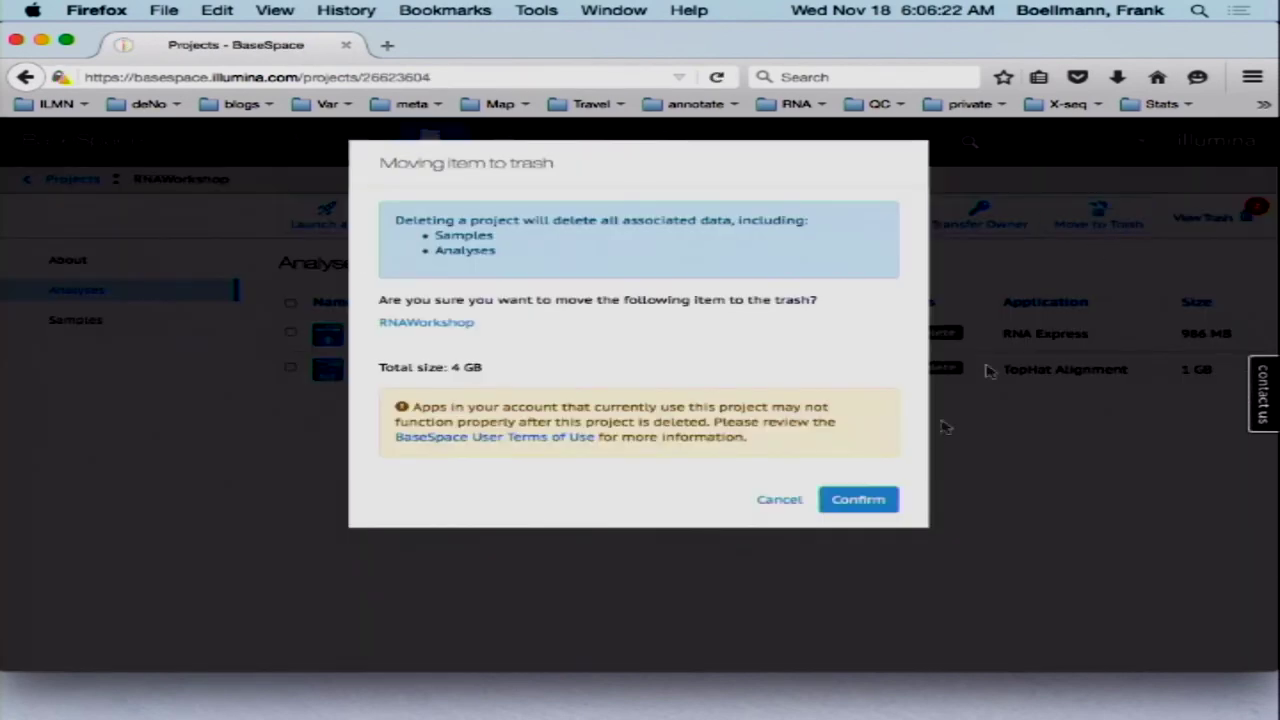
{"action": "left_click", "coordinate": [893, 501]}
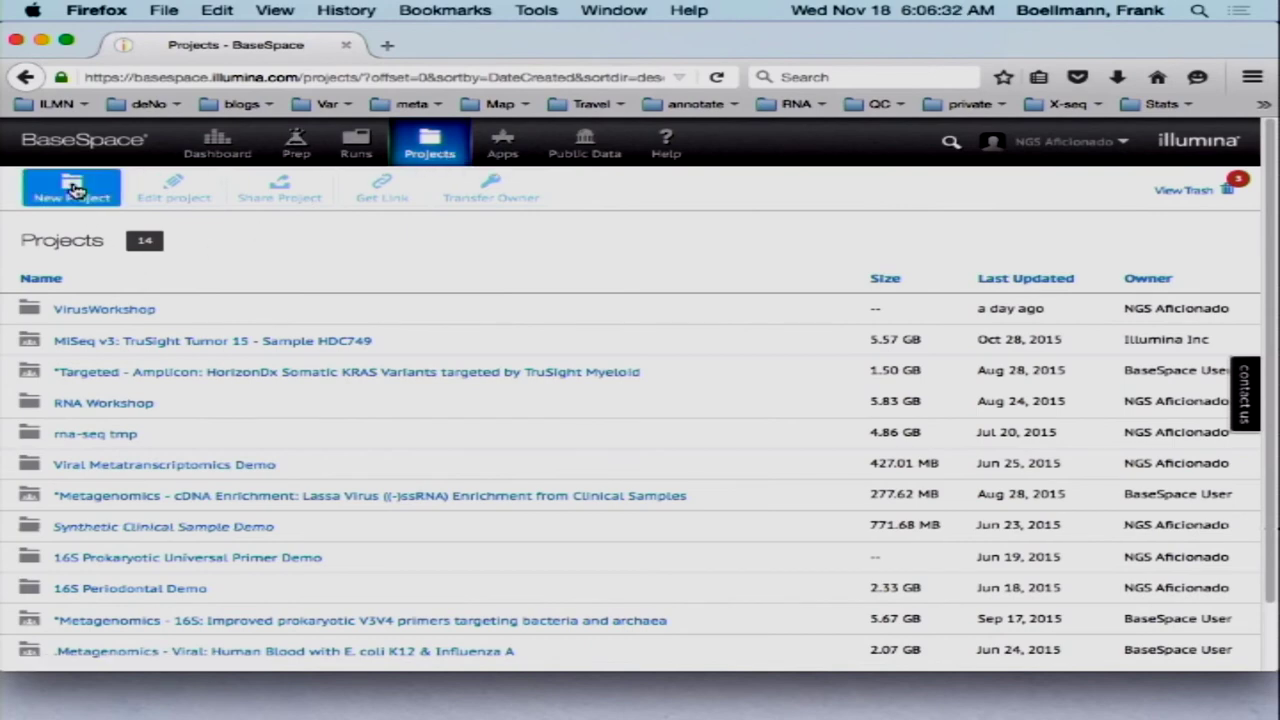
Step: Create a new project named RNAWorkshop
{"action": "left_click", "coordinate": [73, 190]}
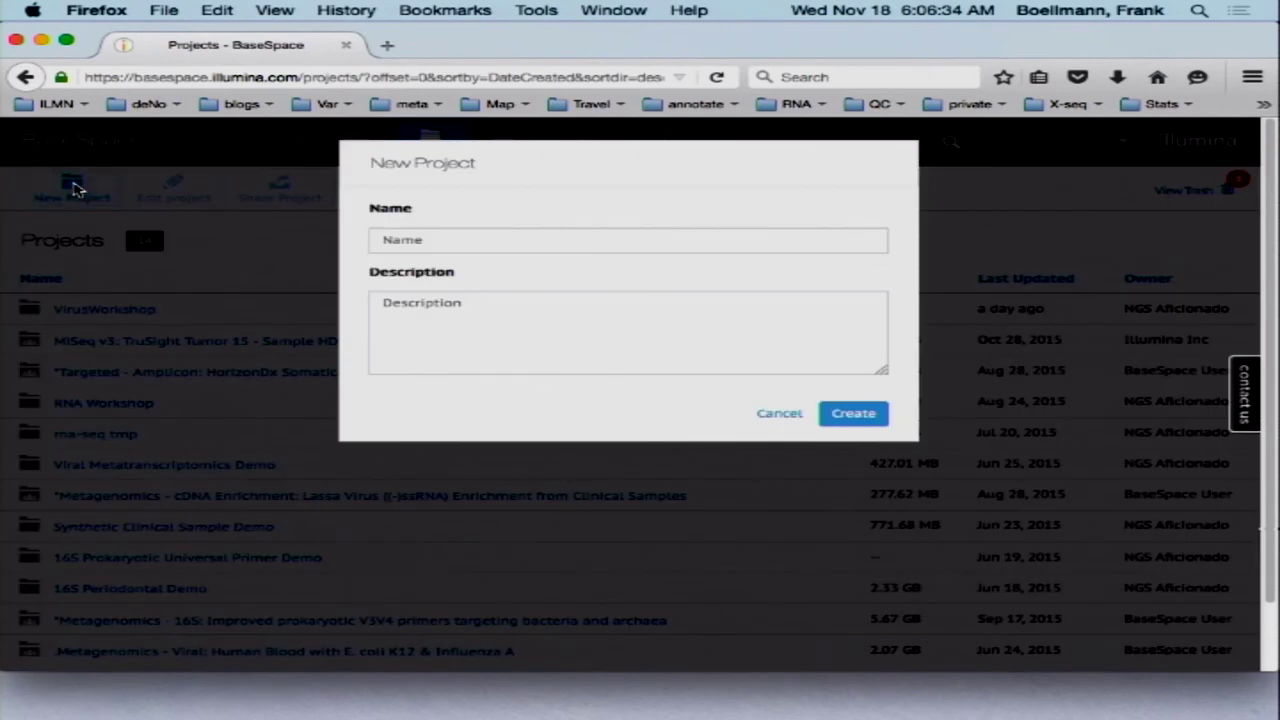
{"action": "left_click", "coordinate": [461, 241]}
{"action": "type", "text": "RNAWorkshop"}
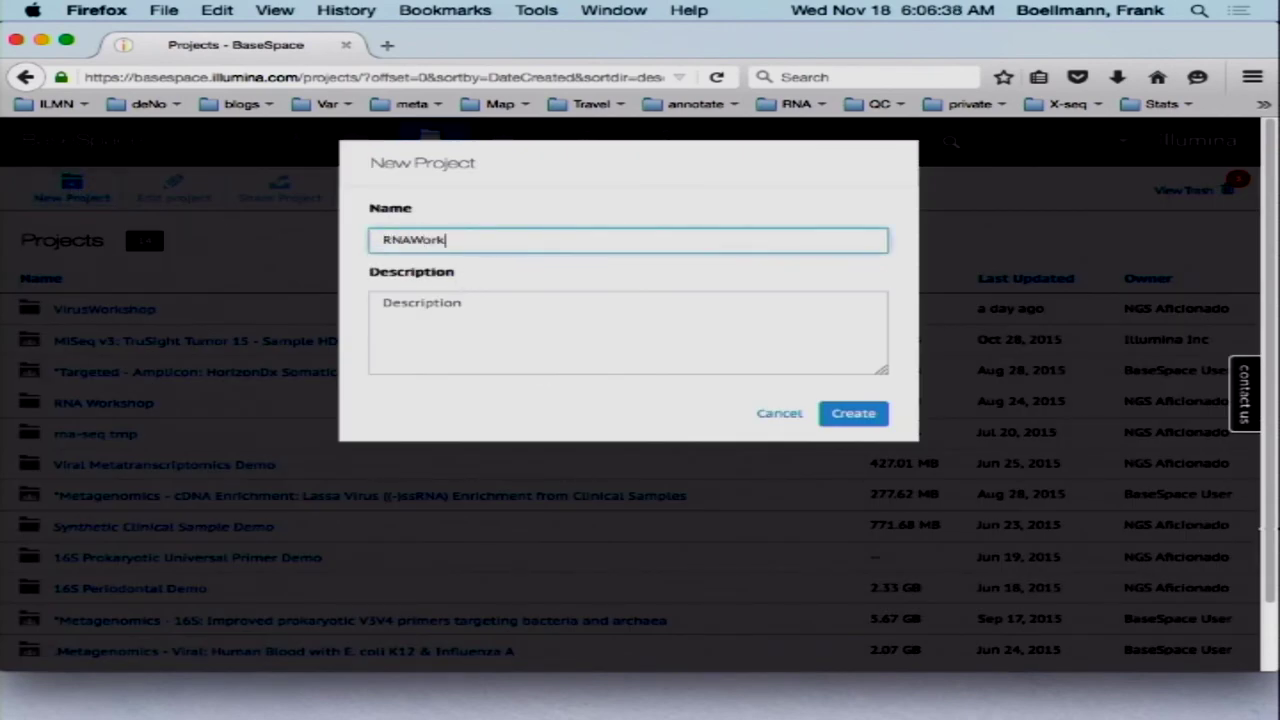
{"action": "left_click", "coordinate": [853, 413]}
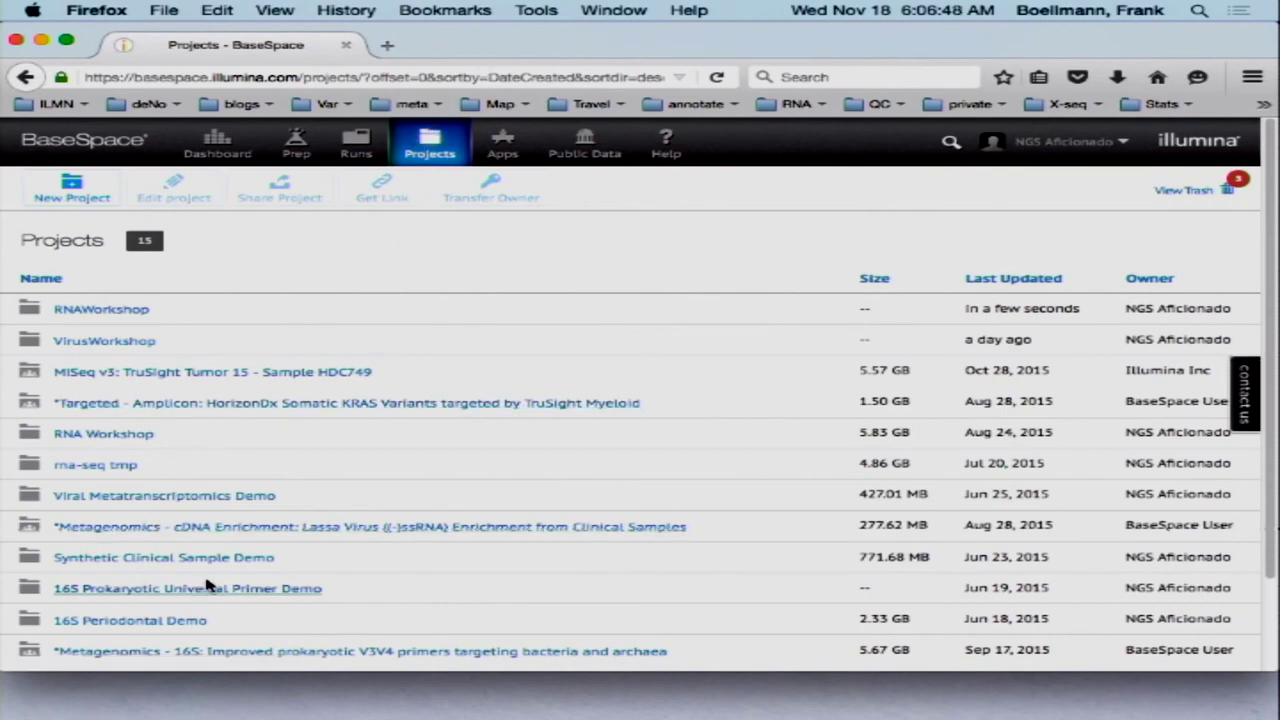
Step: Sort the projects by name and open the samples of "RNA-Seq: RNA Access Brain vs UHRR - 5Mio Reads per Sample"
{"action": "left_click", "coordinate": [45, 278]}
{"action": "left_click", "coordinate": [137, 408]}
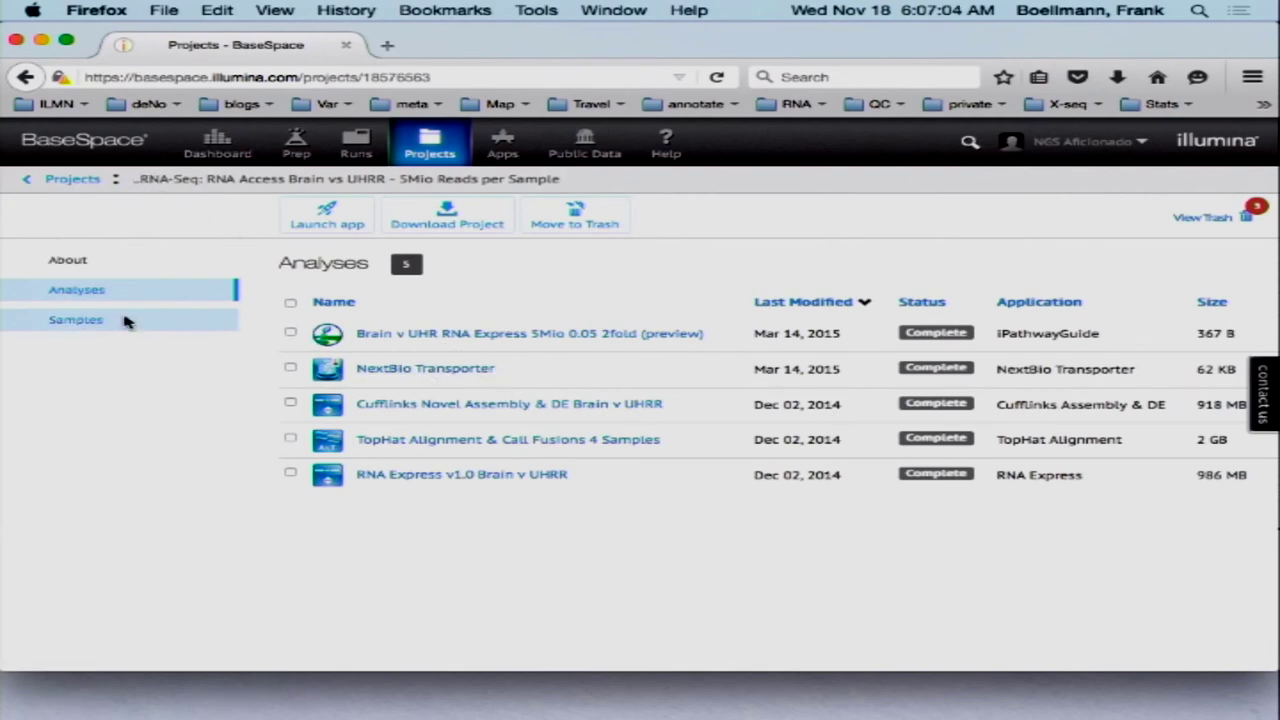
{"action": "left_click", "coordinate": [59, 328]}
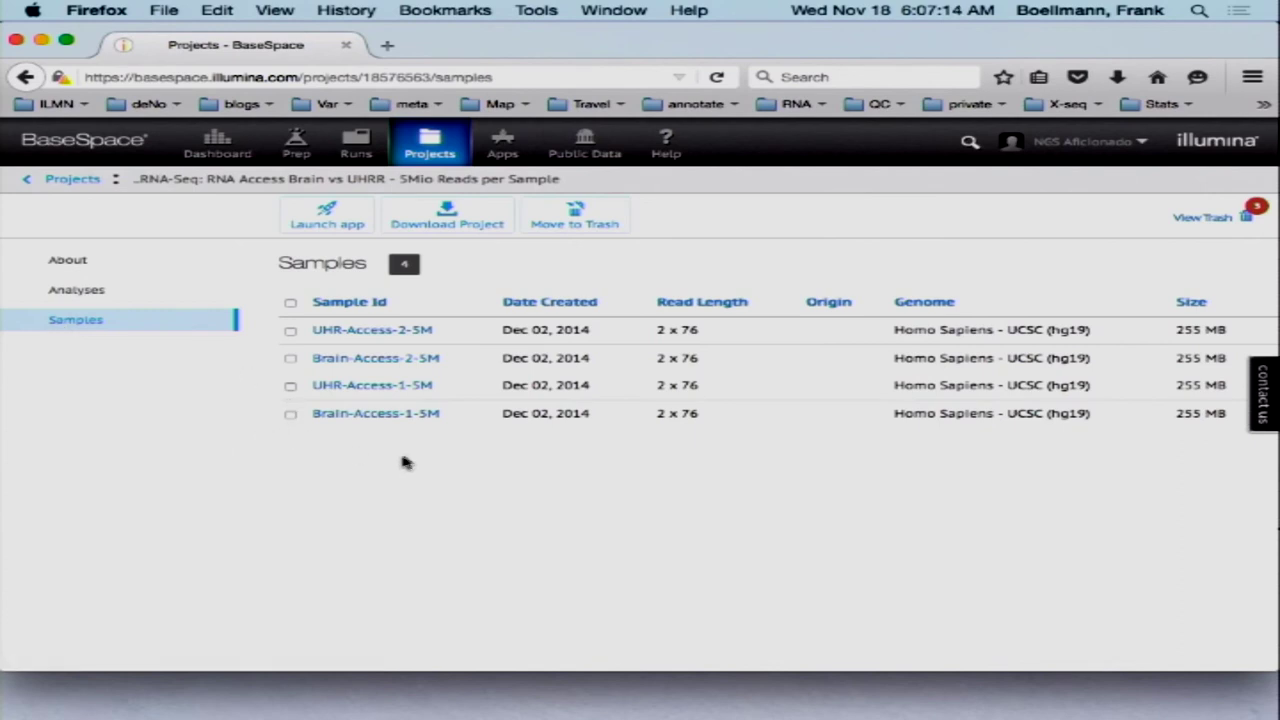
Step: Try to copy all four Brain and UHR samples to the project named RNA Workshop
{"action": "left_click", "coordinate": [290, 304]}
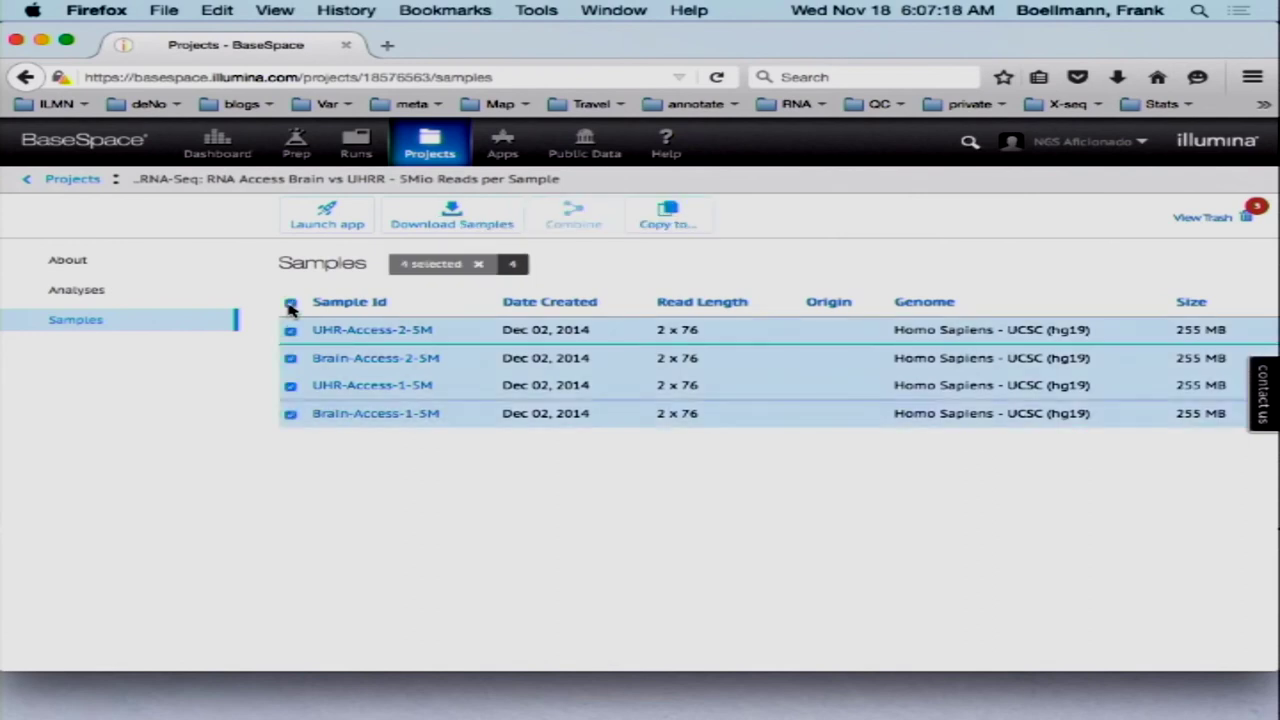
{"action": "left_click", "coordinate": [290, 304]}
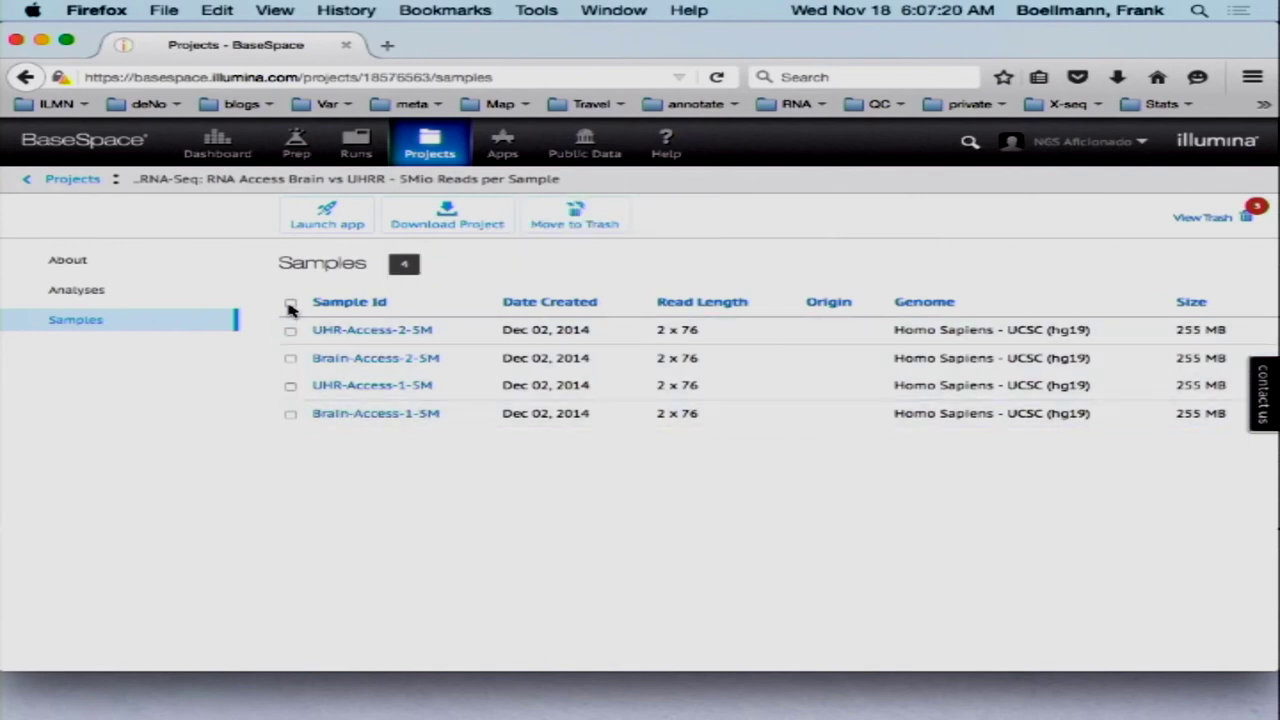
{"action": "left_click", "coordinate": [290, 304]}
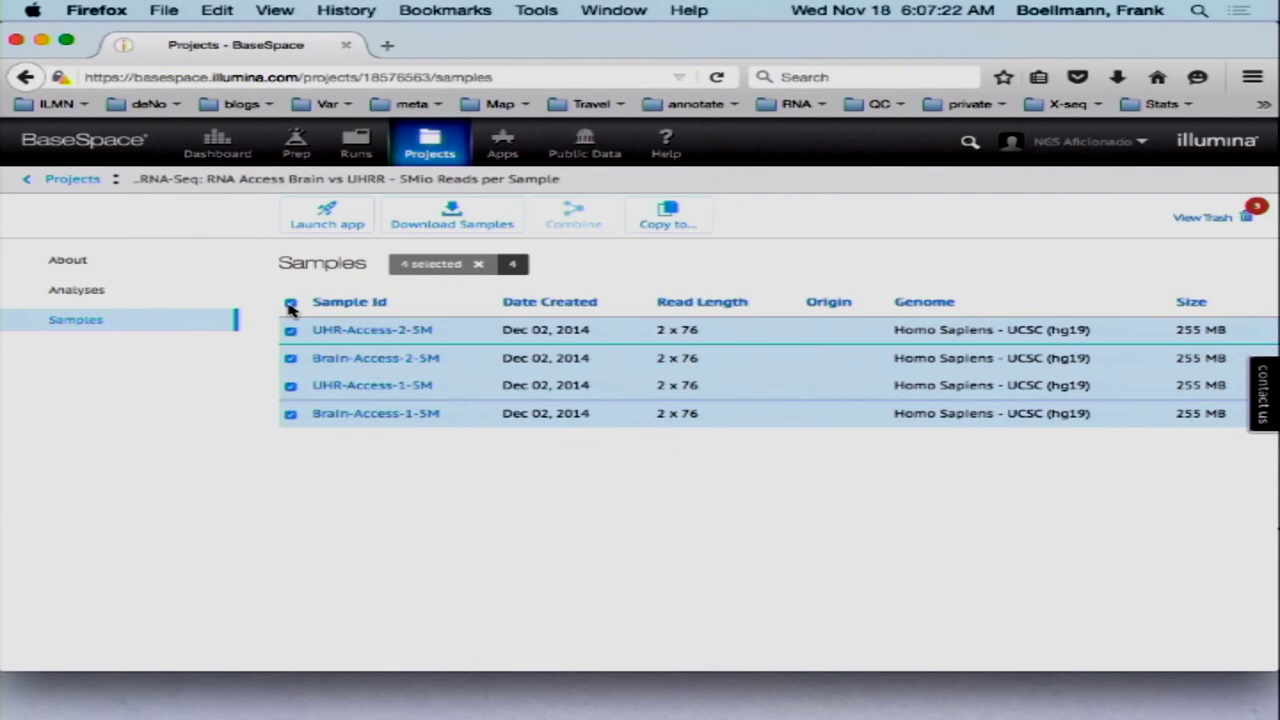
{"action": "left_click", "coordinate": [674, 220]}
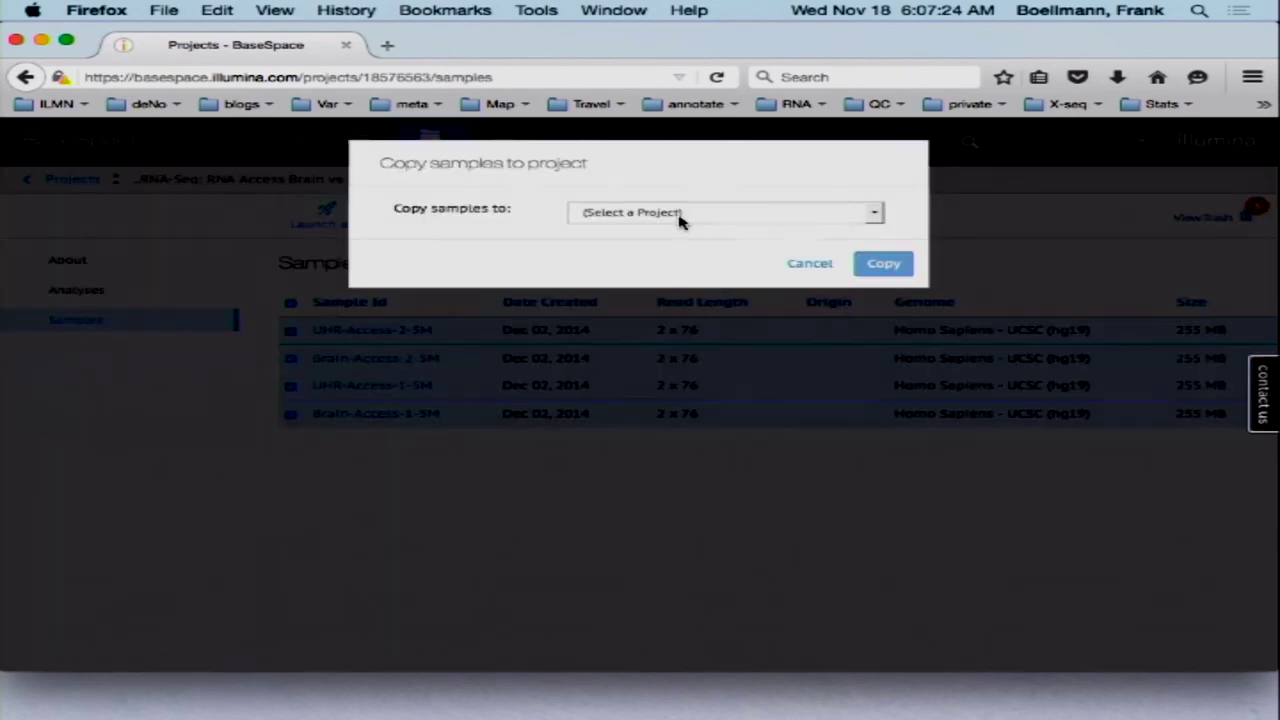
{"action": "left_click", "coordinate": [744, 215]}
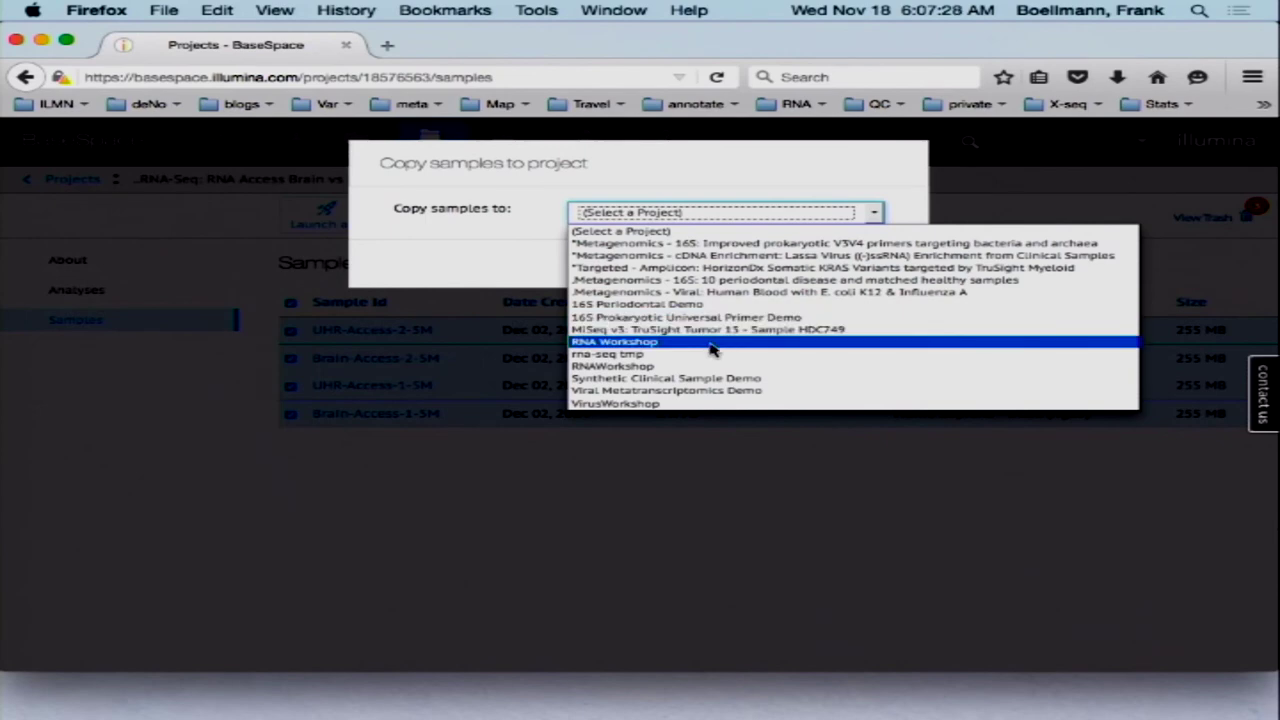
{"action": "left_click", "coordinate": [712, 345]}
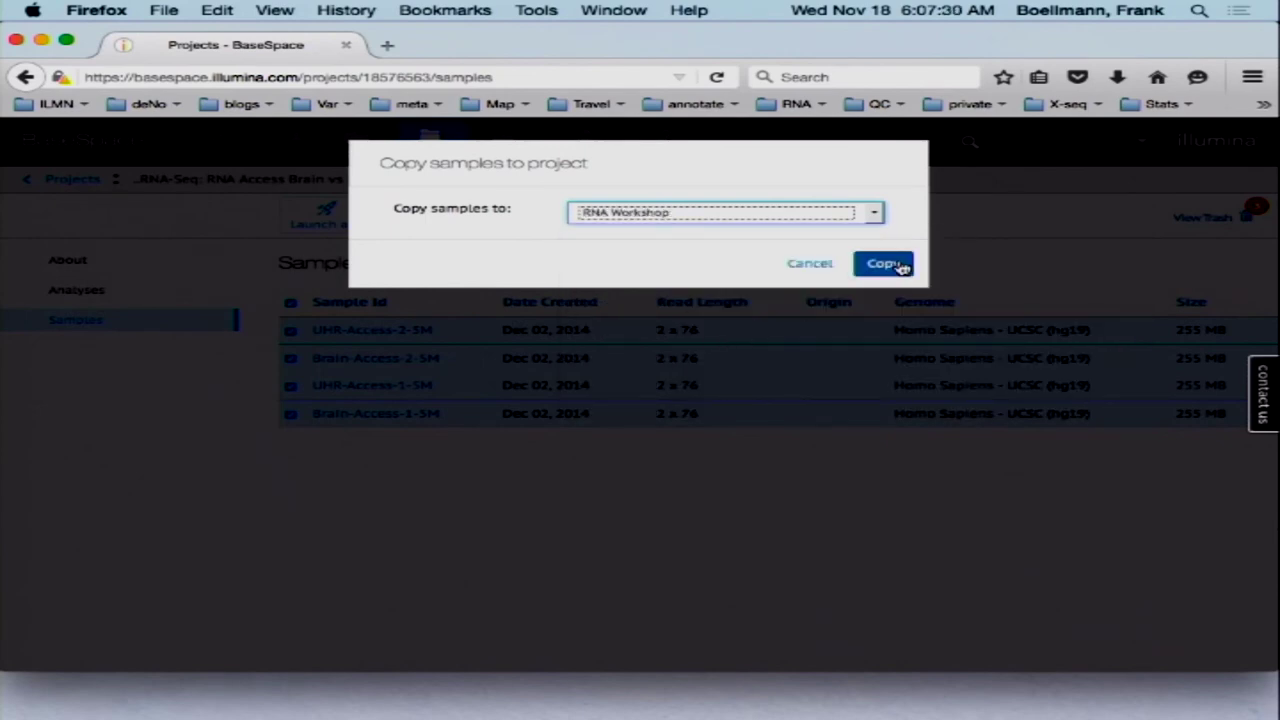
{"action": "left_click", "coordinate": [803, 264]}
Step: Check the sample list of the new RNAWorkshop project
{"action": "left_click", "coordinate": [52, 182]}
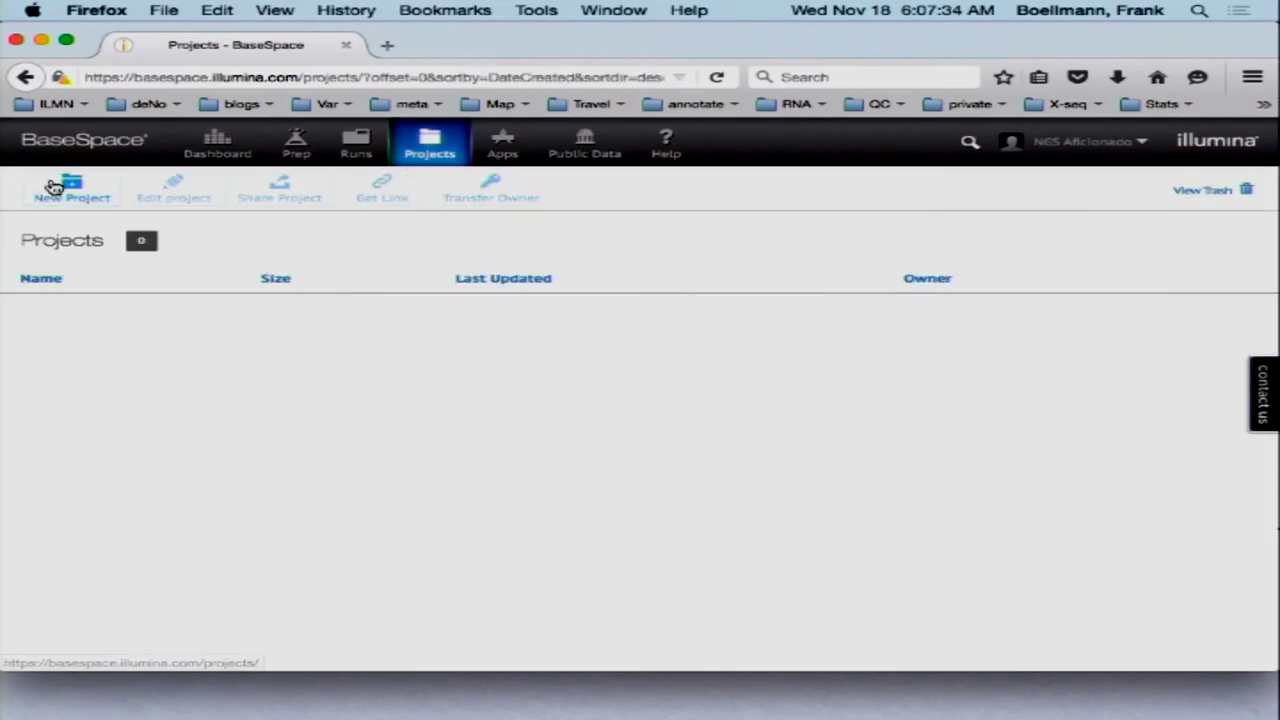
{"action": "left_click", "coordinate": [72, 313]}
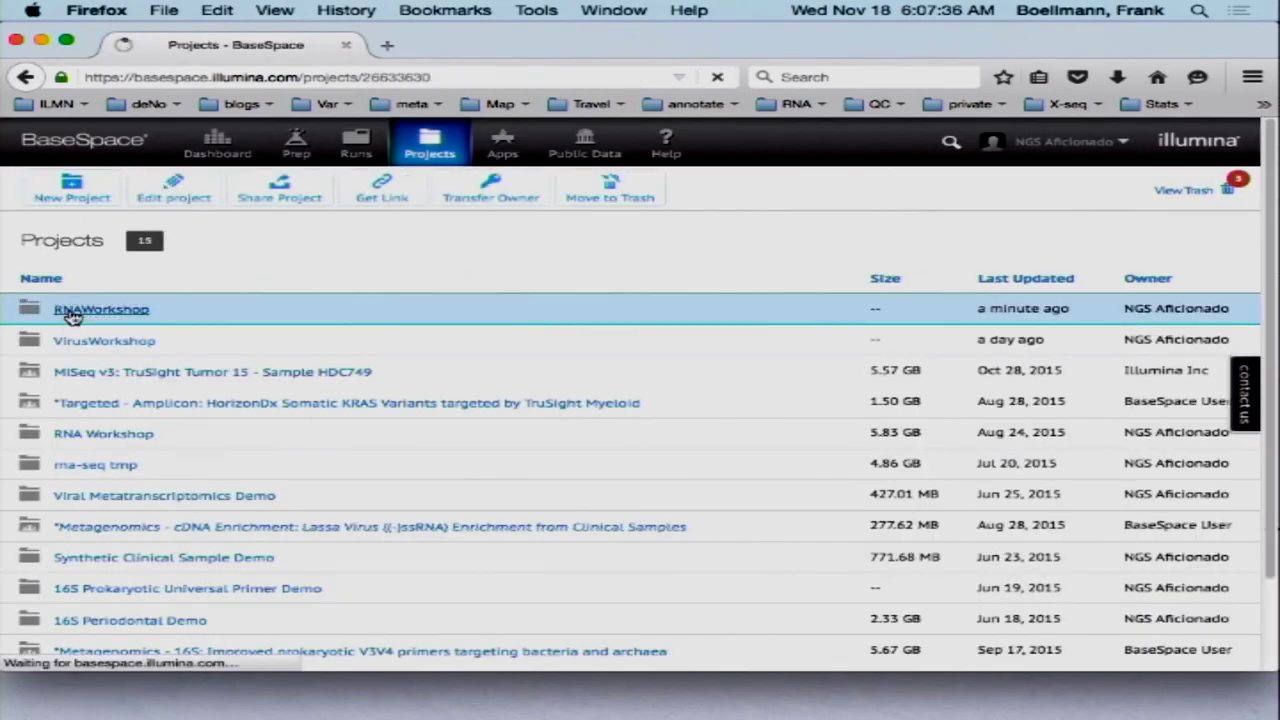
{"action": "left_click", "coordinate": [69, 331]}
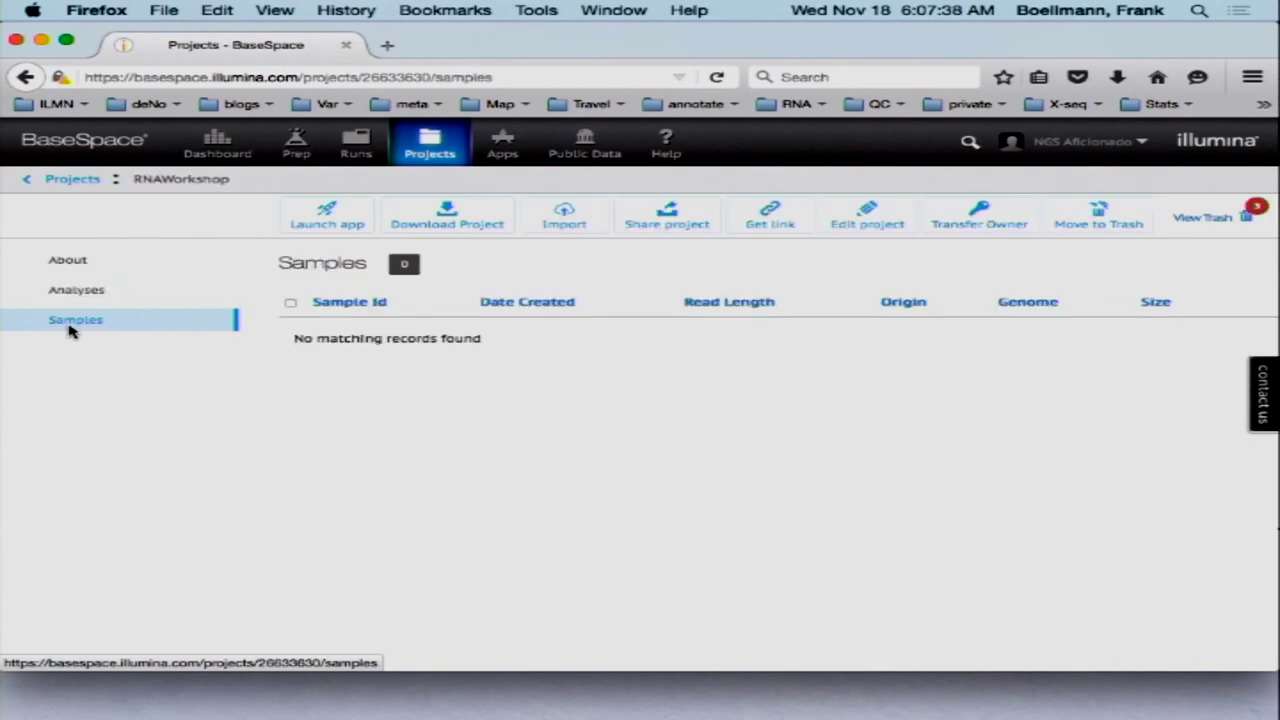
Step: Return to the project list, sort it by name and open the samples of the RNA Access Brain vs UHRR project
{"action": "left_click", "coordinate": [72, 180]}
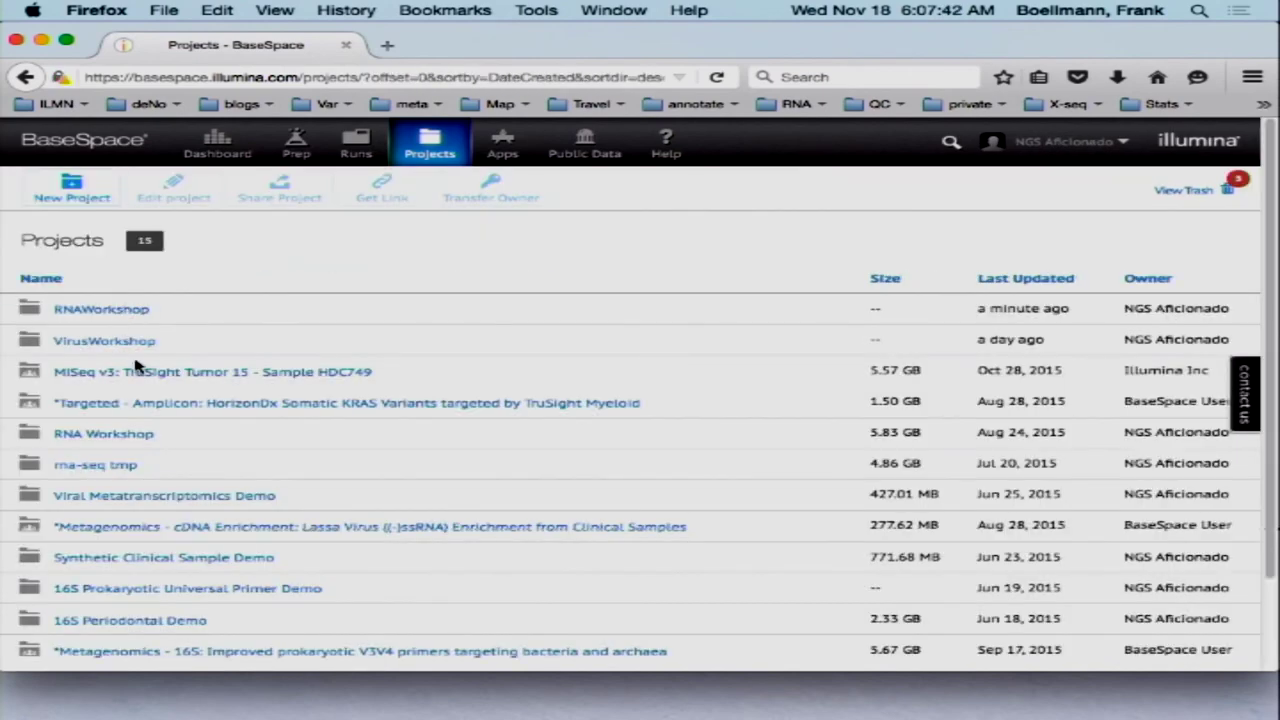
{"action": "left_click", "coordinate": [38, 283]}
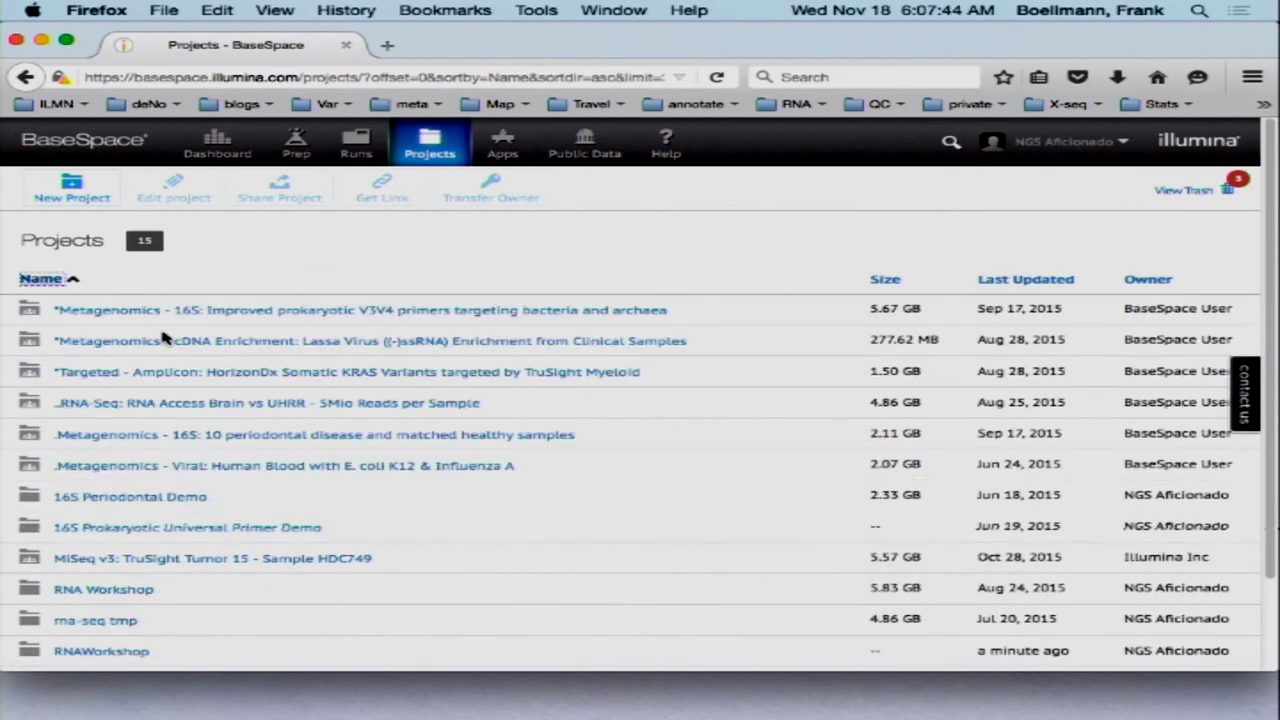
{"action": "left_click", "coordinate": [176, 406]}
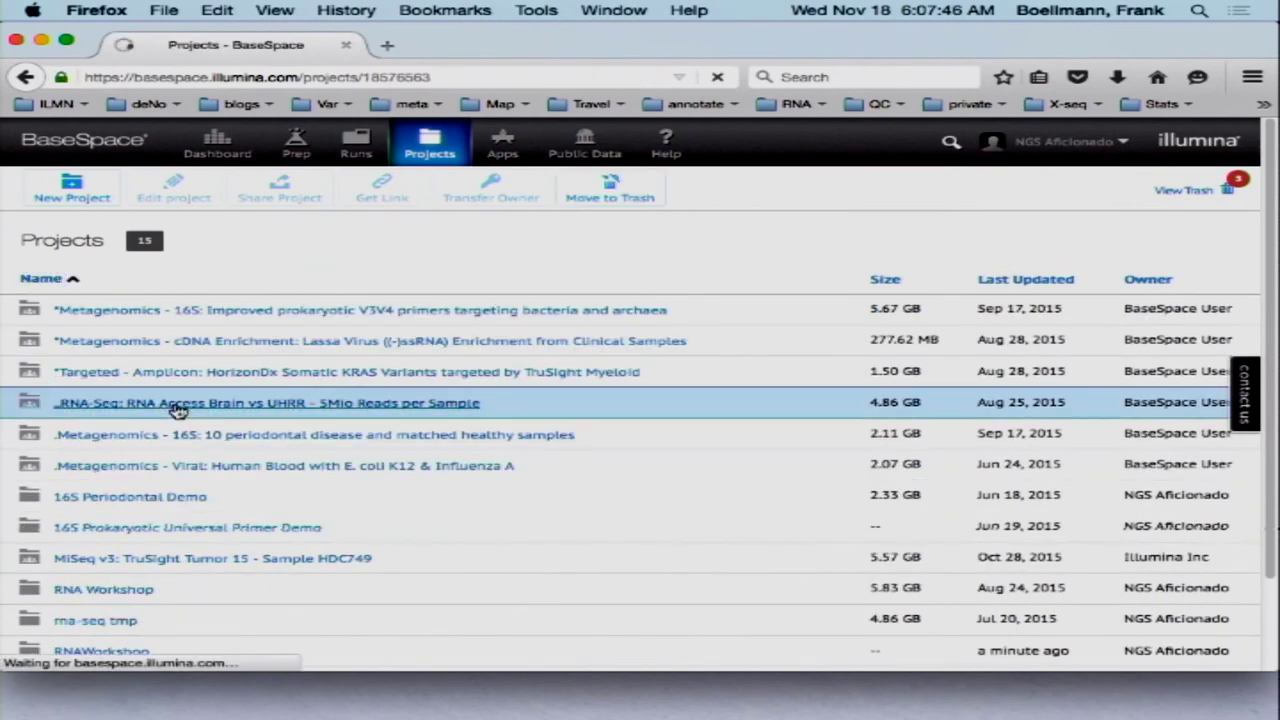
{"action": "left_click", "coordinate": [80, 320]}
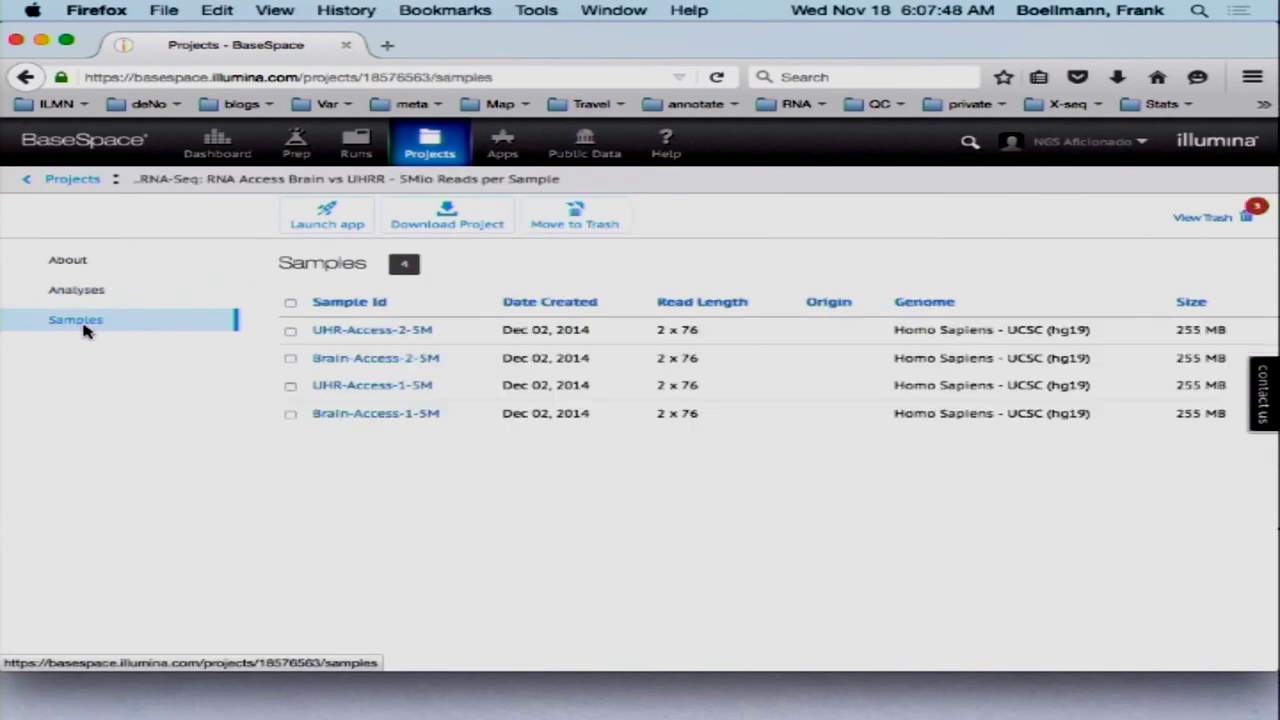
Step: Copy all four samples of the RNA Access Brain vs UHRR project to the RNAWorkshop project
{"action": "left_click", "coordinate": [290, 304]}
{"action": "left_click", "coordinate": [668, 215]}
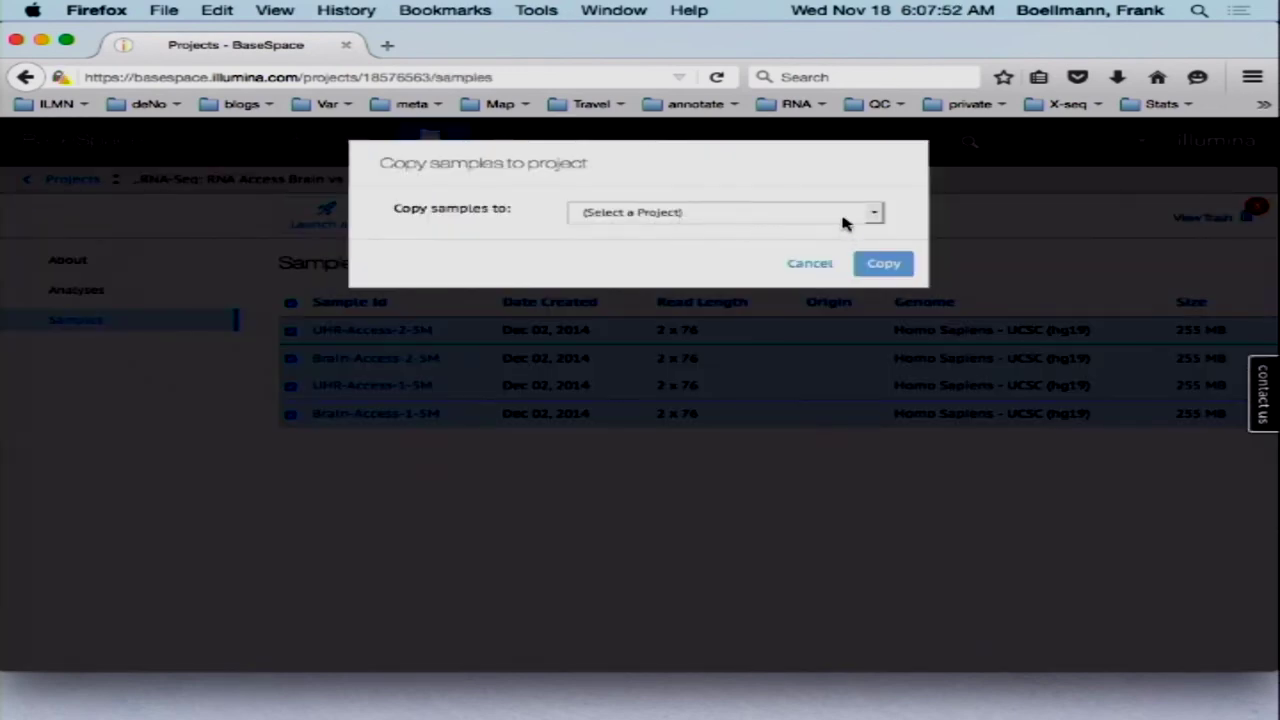
{"action": "left_click", "coordinate": [843, 222]}
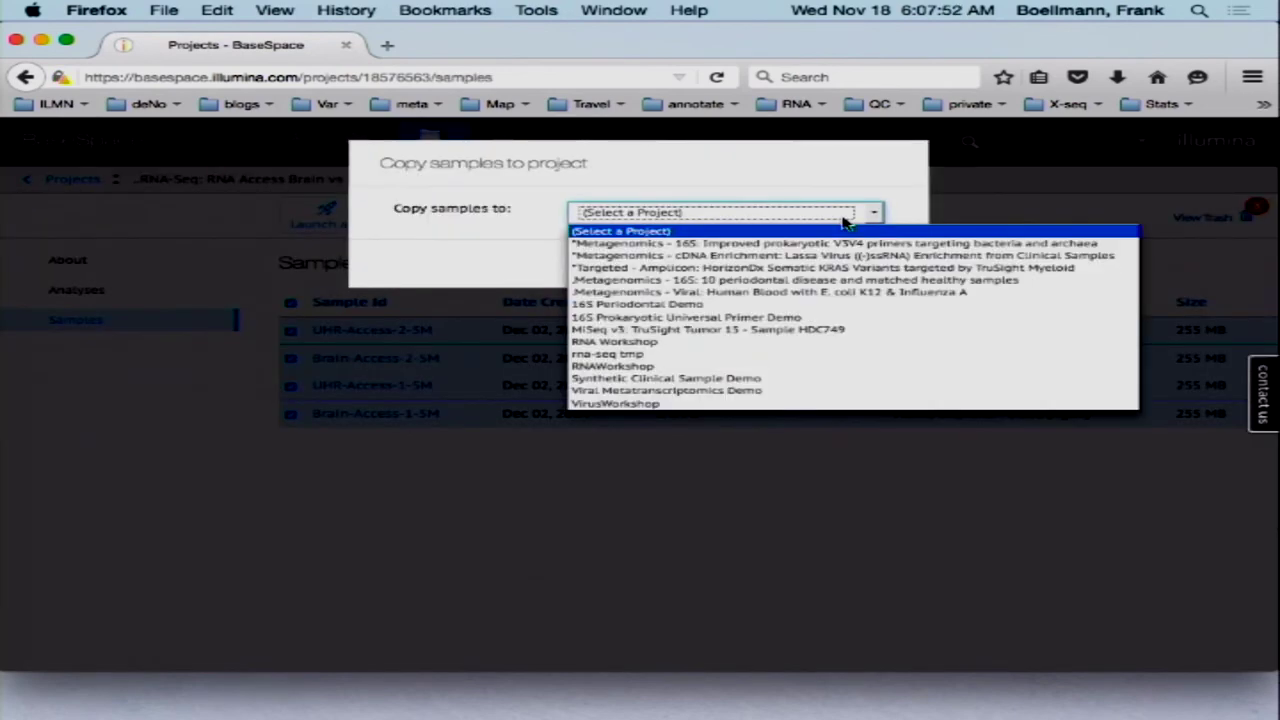
{"action": "left_click", "coordinate": [728, 366]}
{"action": "left_click", "coordinate": [893, 268]}
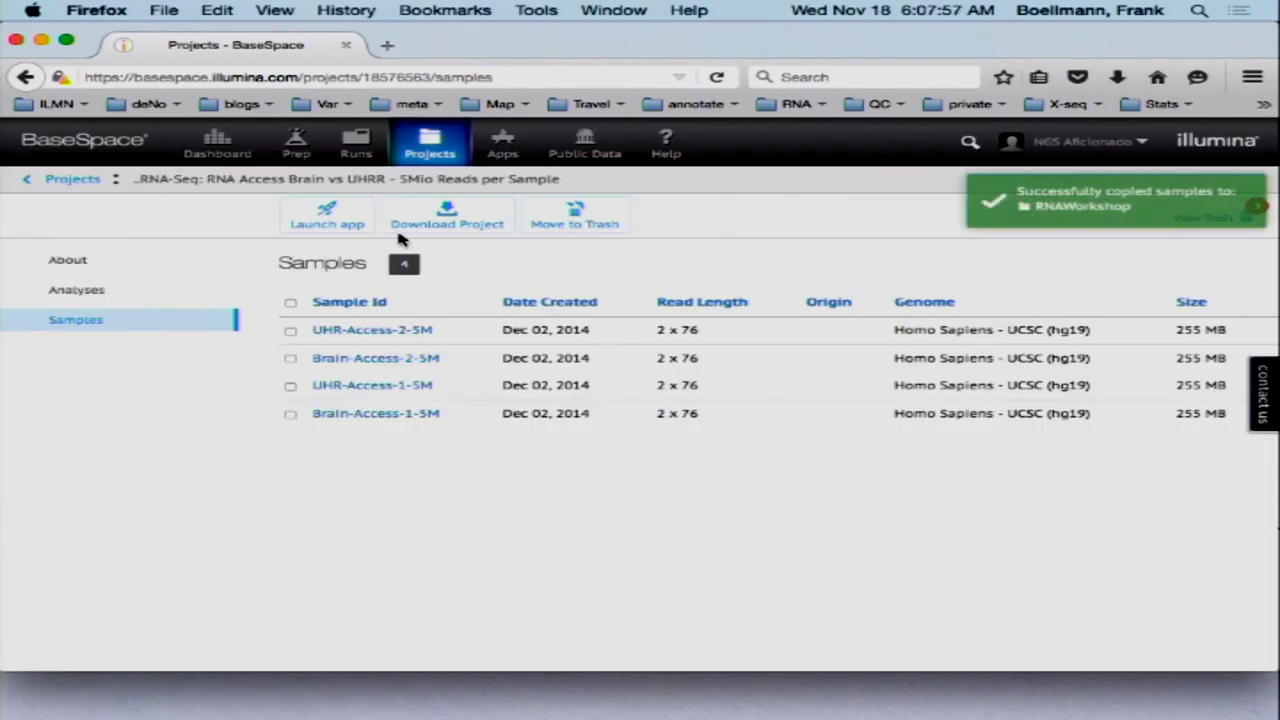
Step: Open the RNAWorkshop project and launch the RNA Express app from it
{"action": "left_click", "coordinate": [72, 179]}
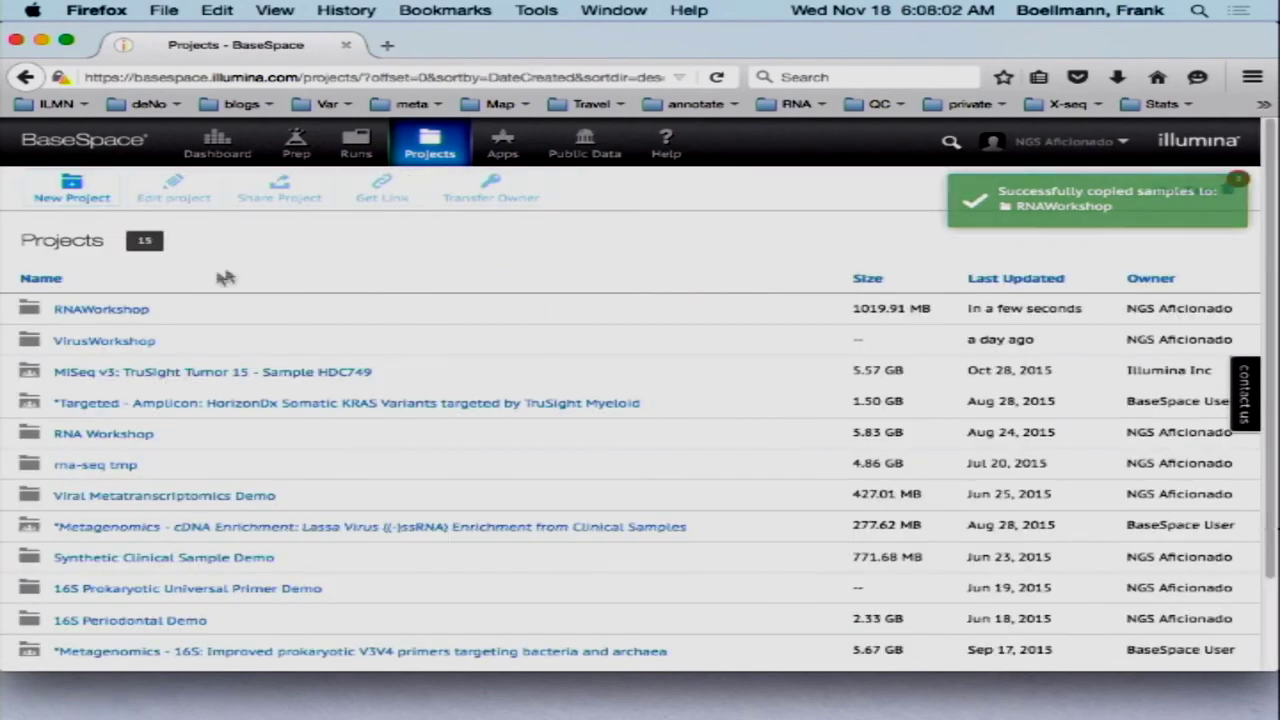
{"action": "left_click", "coordinate": [125, 315]}
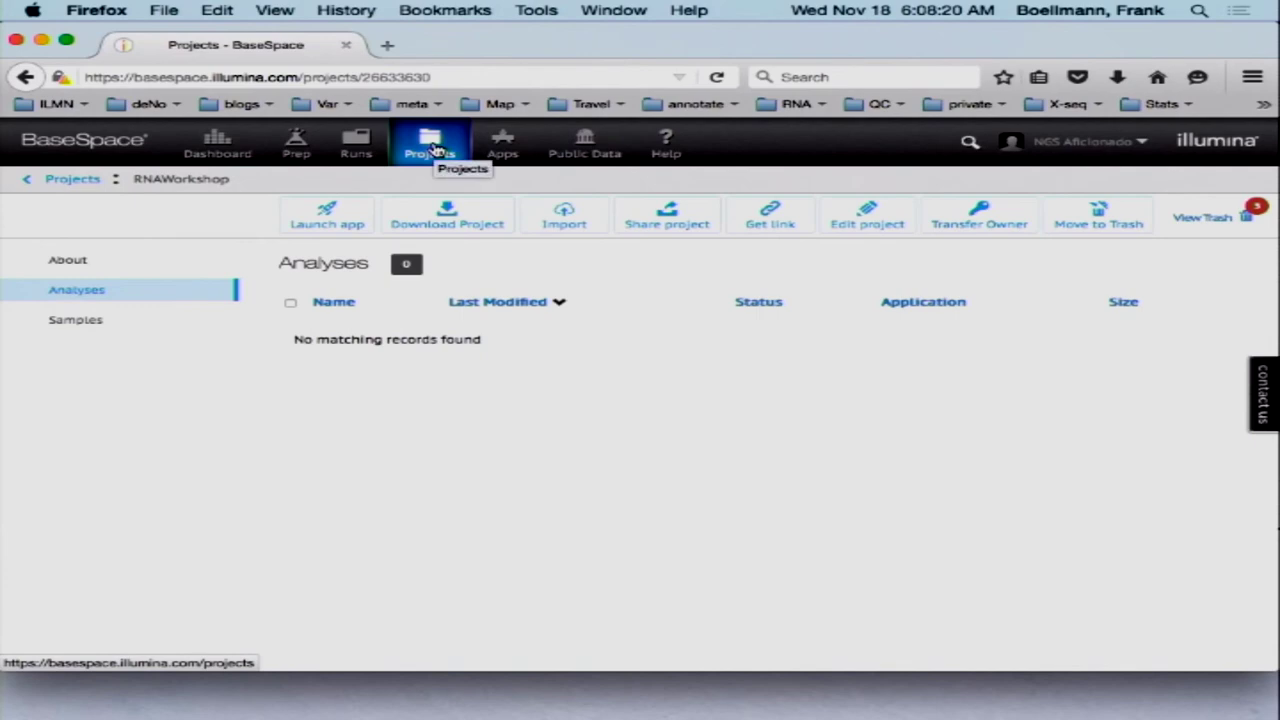
{"action": "left_click", "coordinate": [330, 220]}
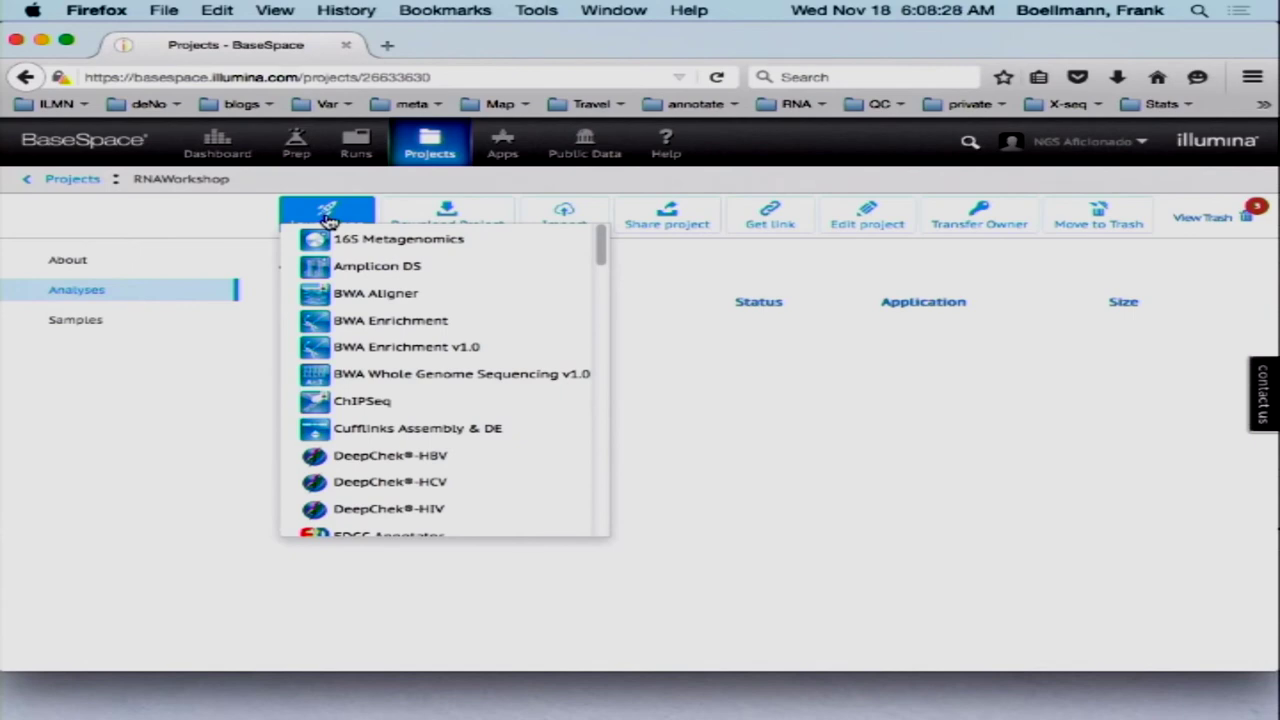
{"action": "mouse_move", "coordinate": [470, 481]}
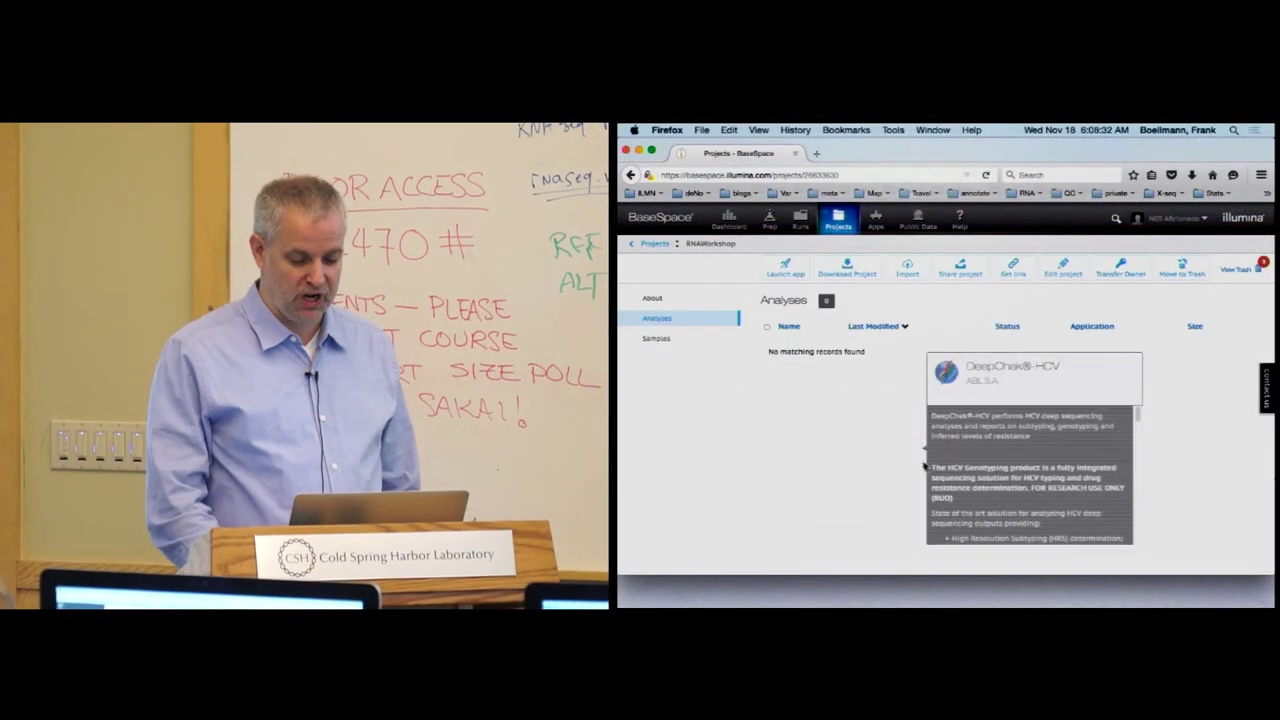
{"action": "left_click", "coordinate": [785, 267]}
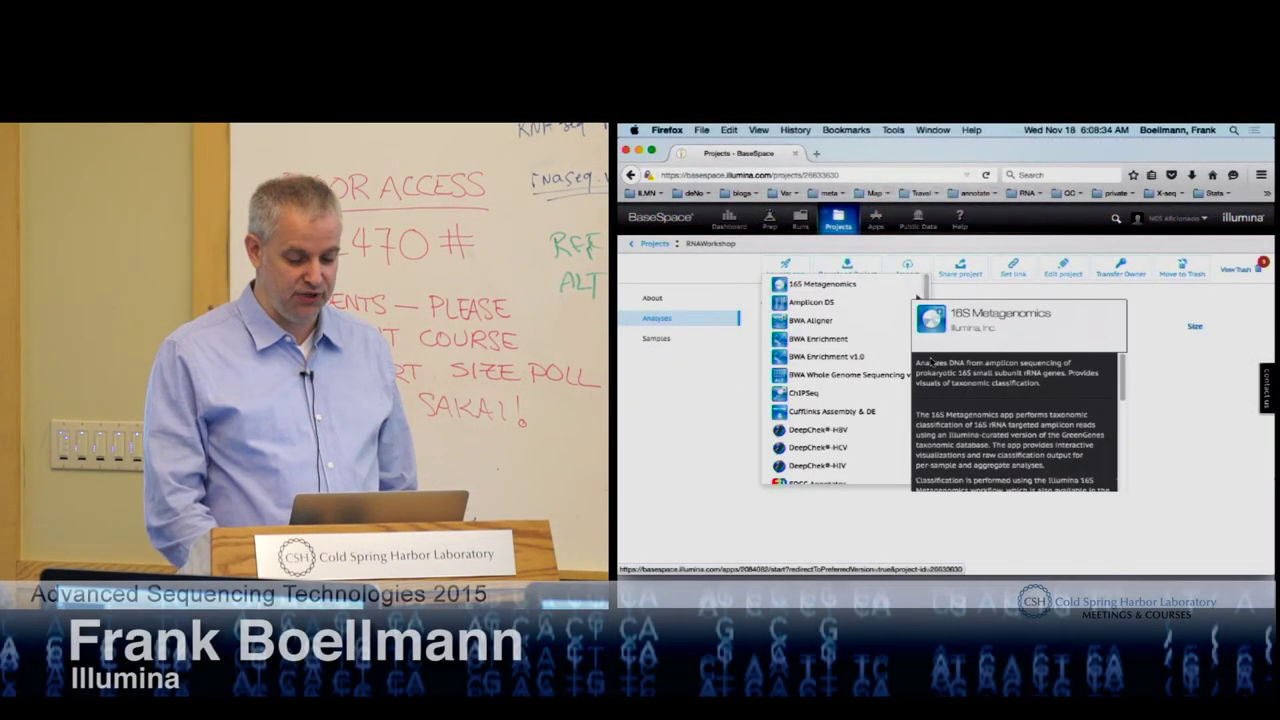
{"action": "left_click_drag", "start_coordinate": [927, 292], "coordinate": [920, 423]}
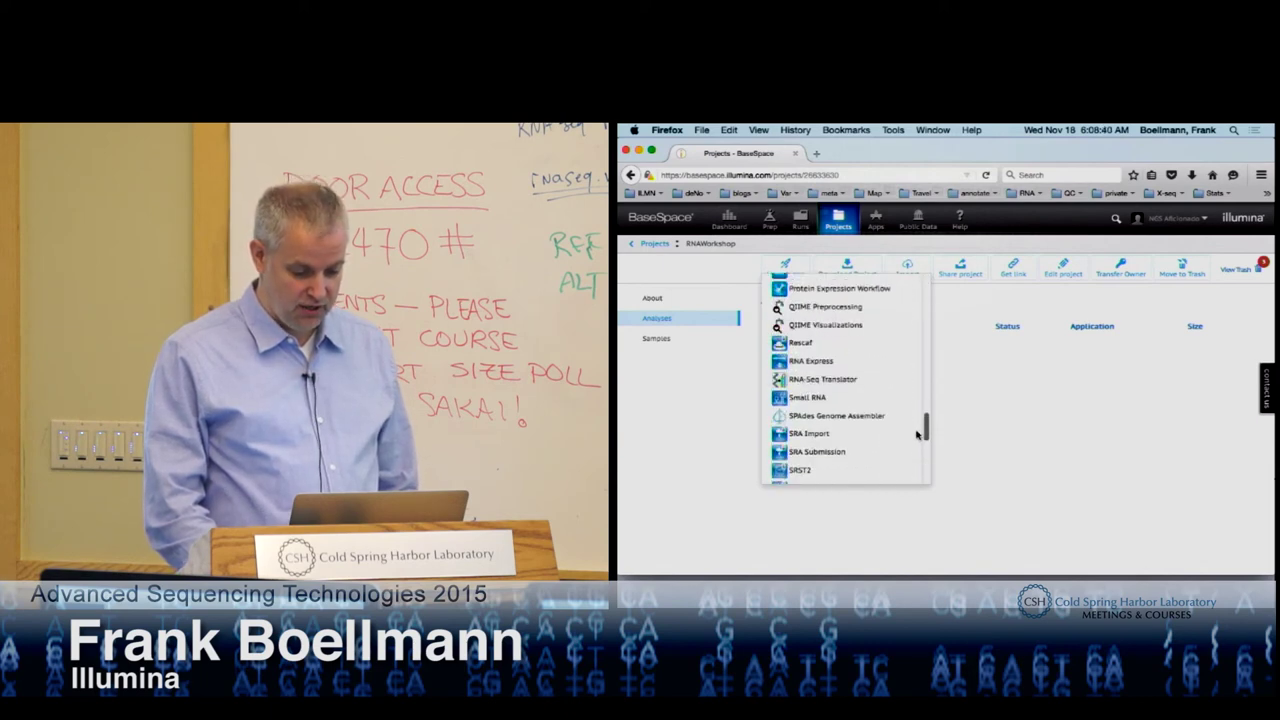
{"action": "mouse_move", "coordinate": [815, 368]}
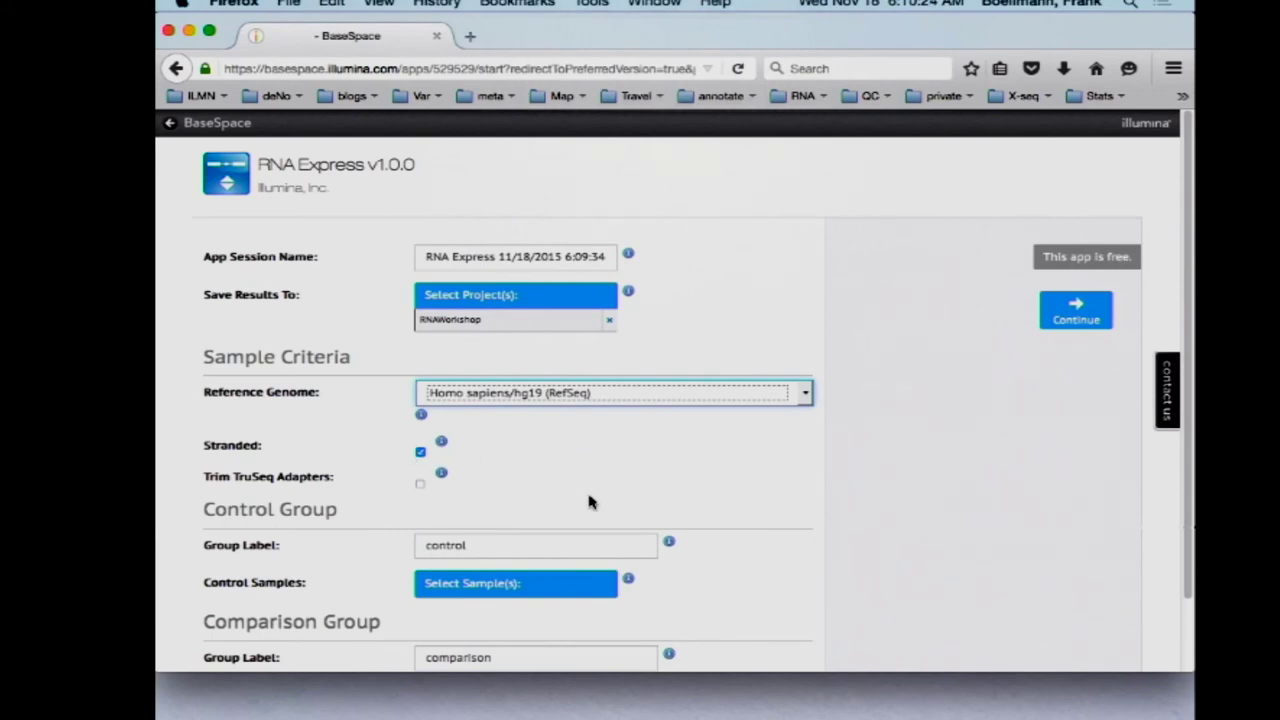
Step: Set the control group's label to UNR in the RNA Express setup form
{"action": "scroll", "coordinate": [586, 490], "scroll_direction": "down", "scroll_amount": 1}
{"action": "double_click", "coordinate": [499, 476]}
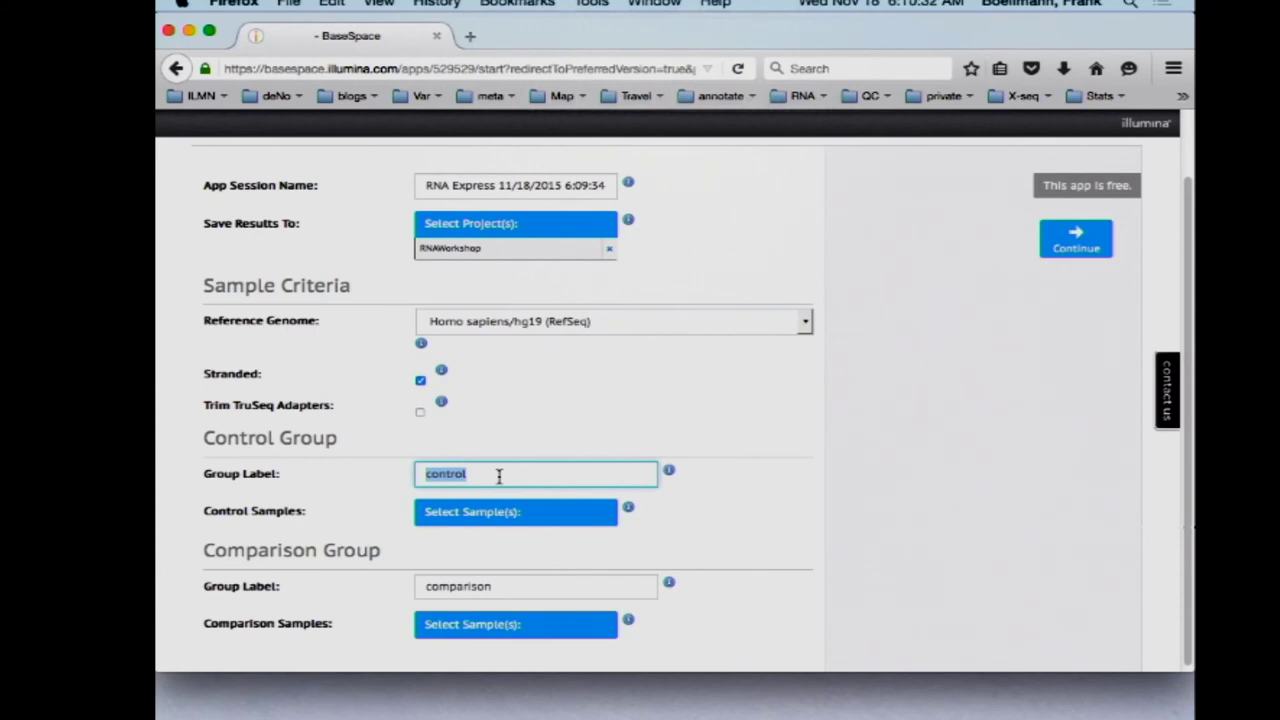
{"action": "type", "text": "UNR"}
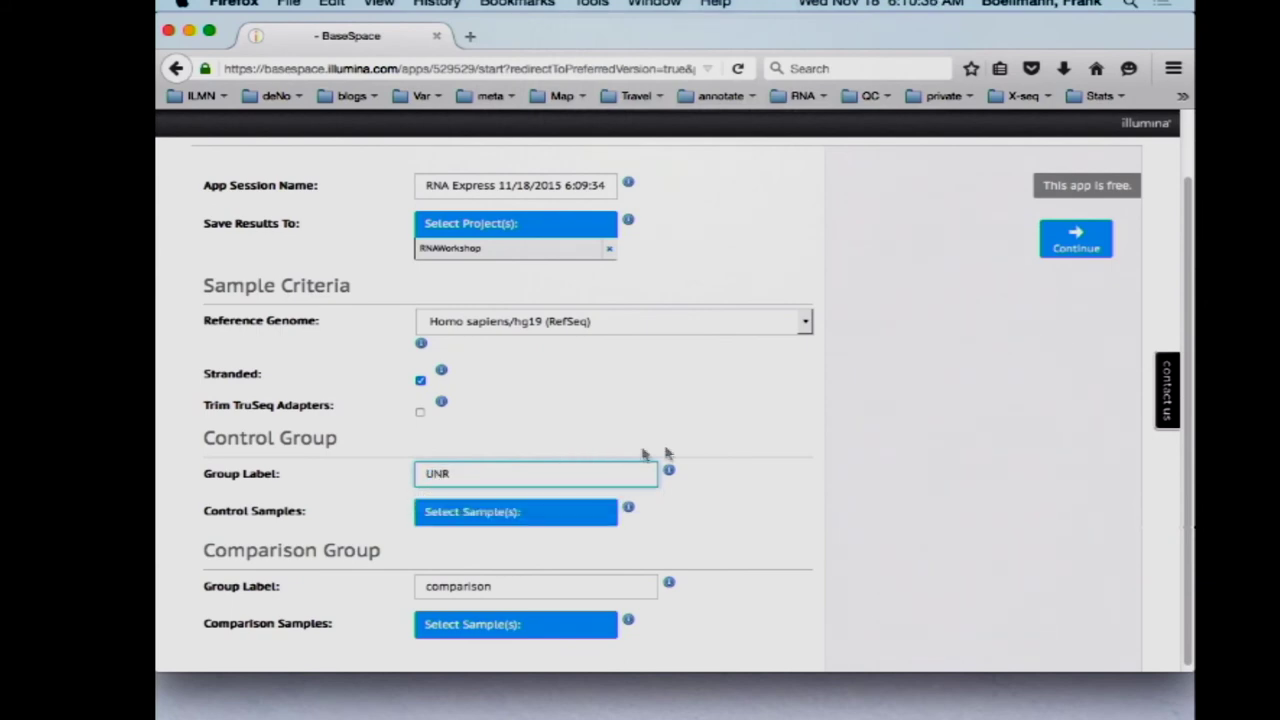
Step: Assign UHR-Access-2-5M and UHR-Access-1-5M from the RNA-Seq: RNA Access Brain vs UHRR project as the control samples
{"action": "left_click", "coordinate": [478, 522]}
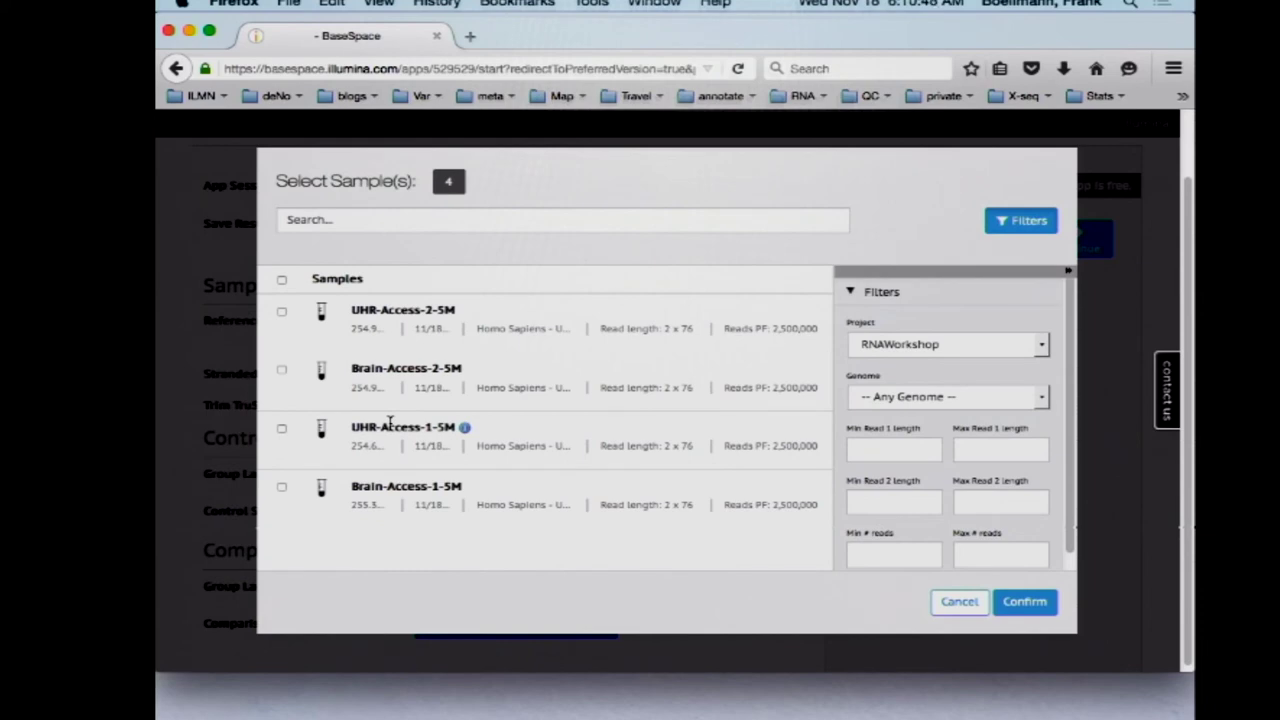
{"action": "left_click", "coordinate": [903, 345]}
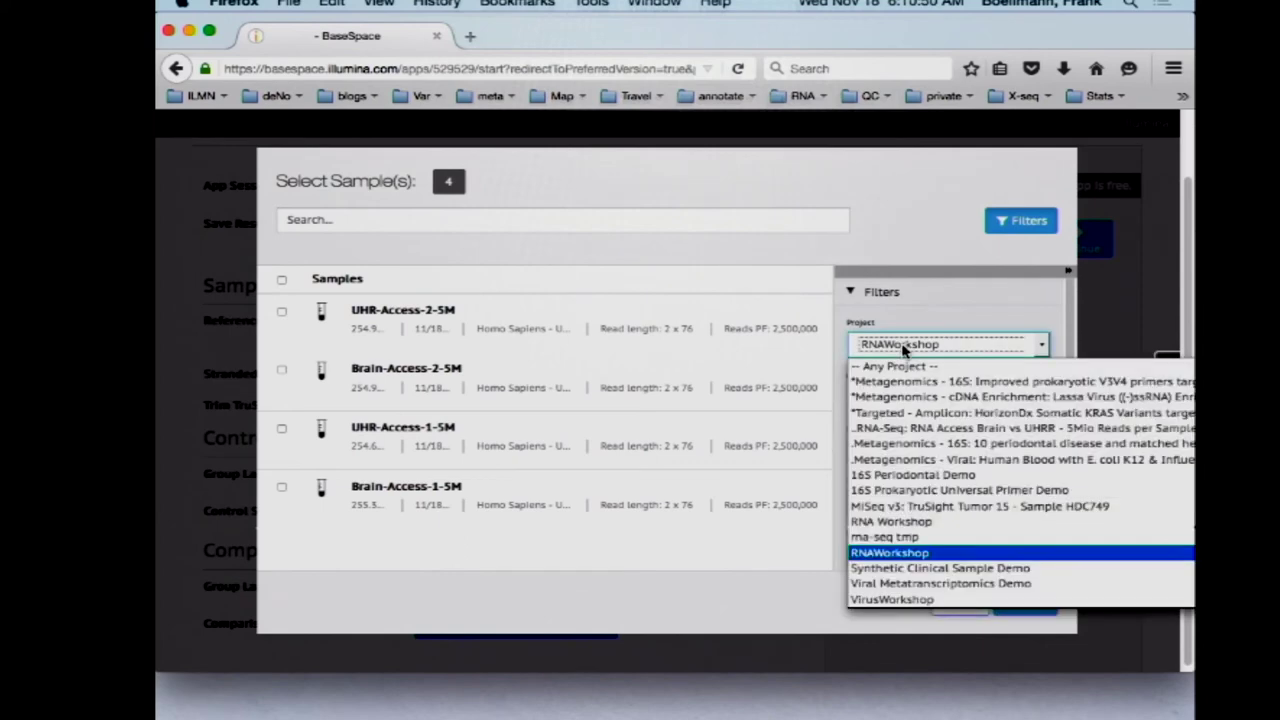
{"action": "left_click", "coordinate": [903, 430]}
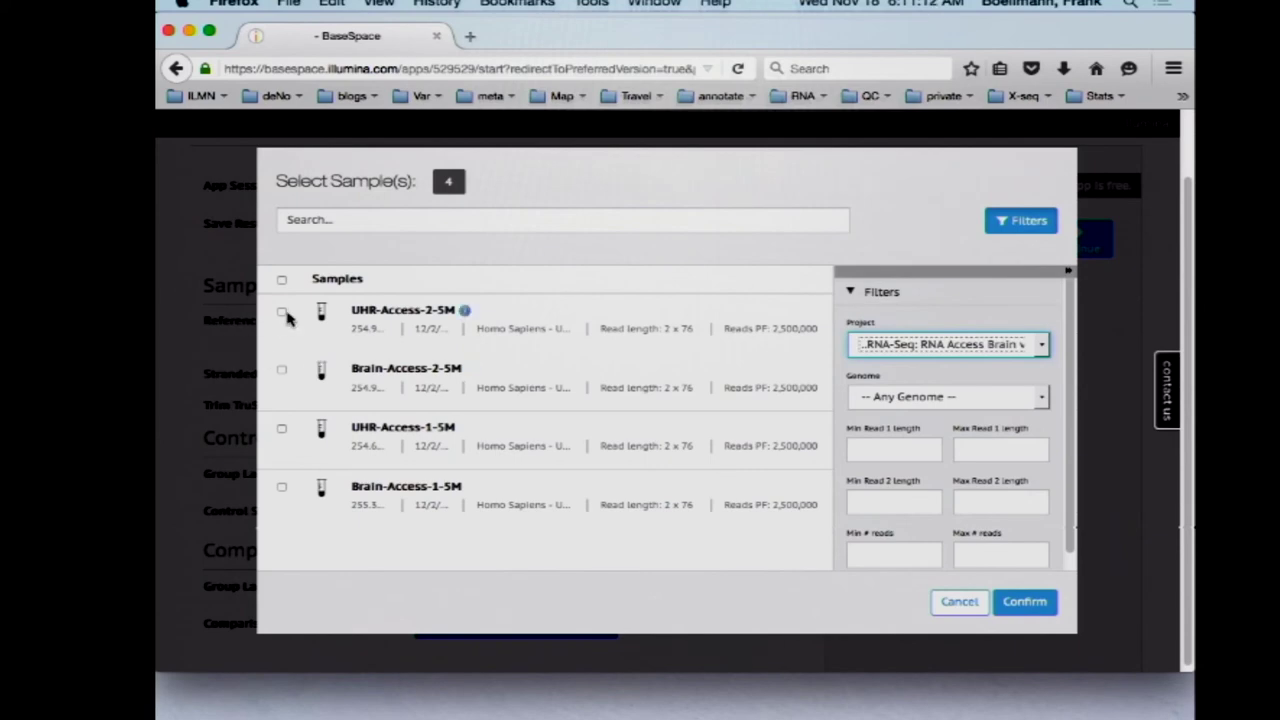
{"action": "left_click", "coordinate": [283, 313]}
{"action": "left_click", "coordinate": [282, 429]}
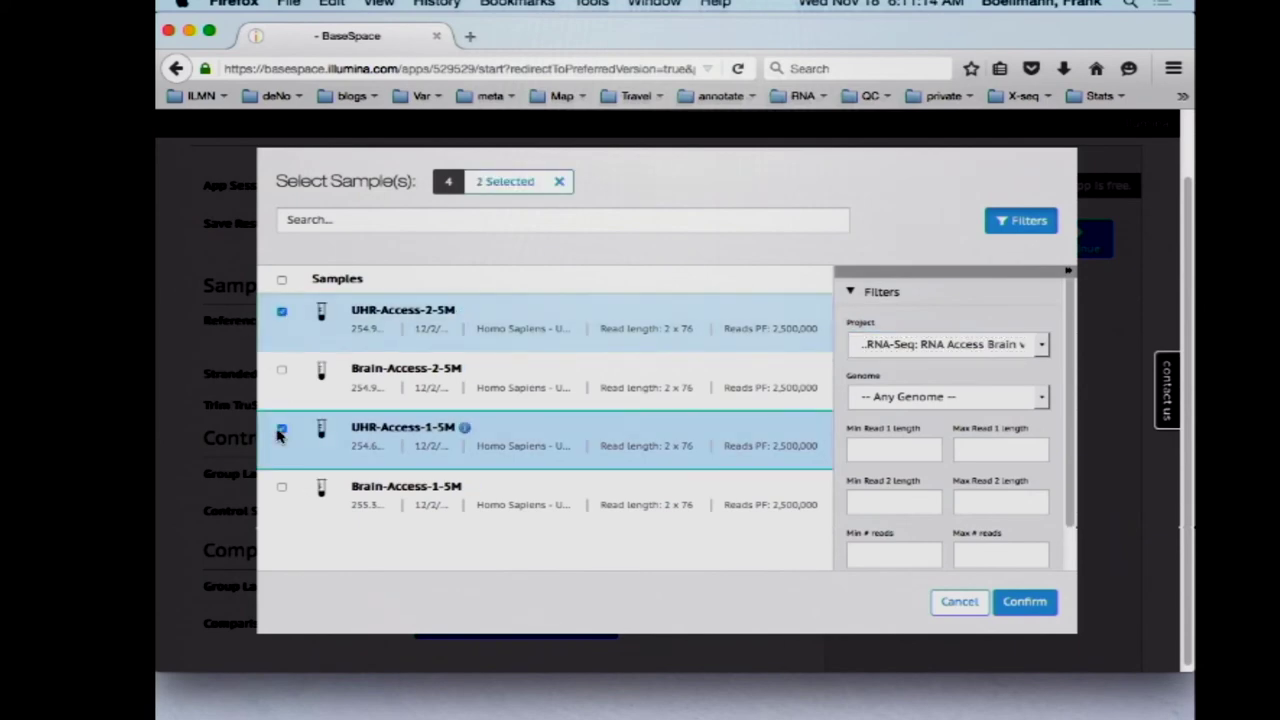
{"action": "left_click", "coordinate": [1024, 601]}
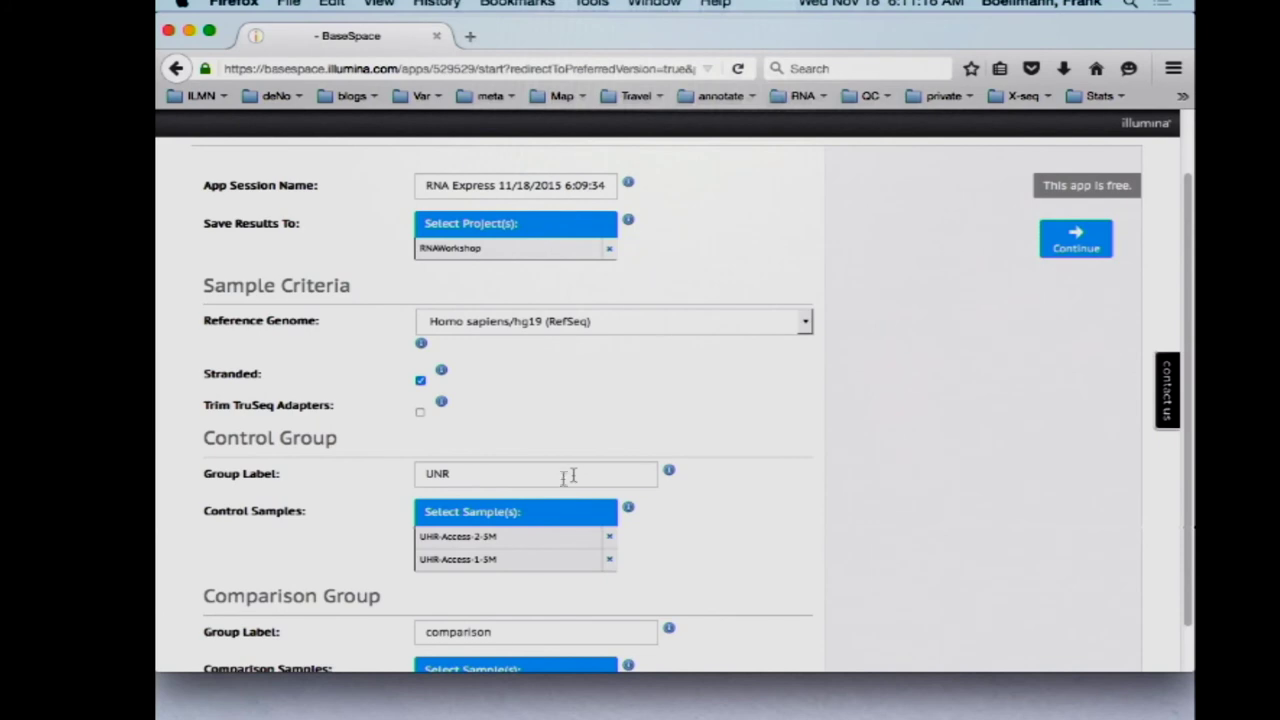
Step: Set the control group's label to UHR and the comparison group's label to Brain
{"action": "scroll", "coordinate": [540, 560], "scroll_direction": "down", "scroll_amount": 2}
{"action": "left_click", "coordinate": [443, 420]}
{"action": "type", "text": "UHR"}
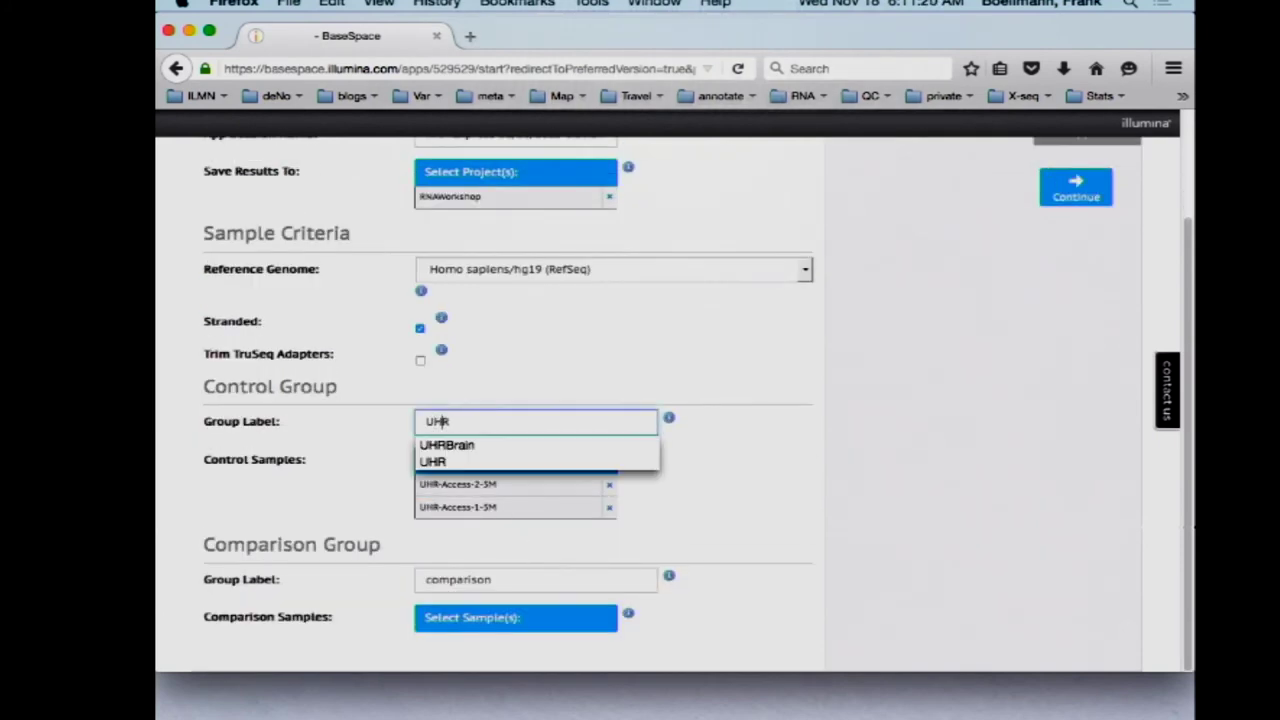
{"action": "left_click", "coordinate": [855, 491]}
{"action": "double_click", "coordinate": [477, 587]}
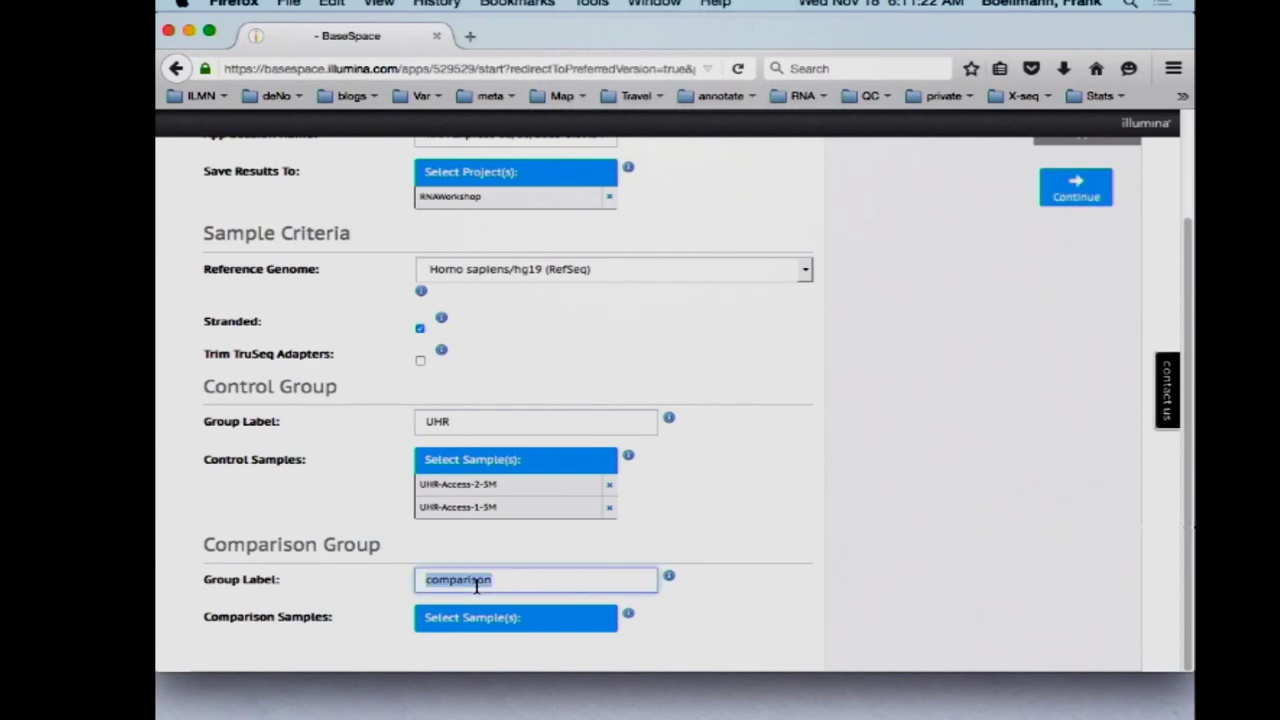
{"action": "type", "text": "B"}
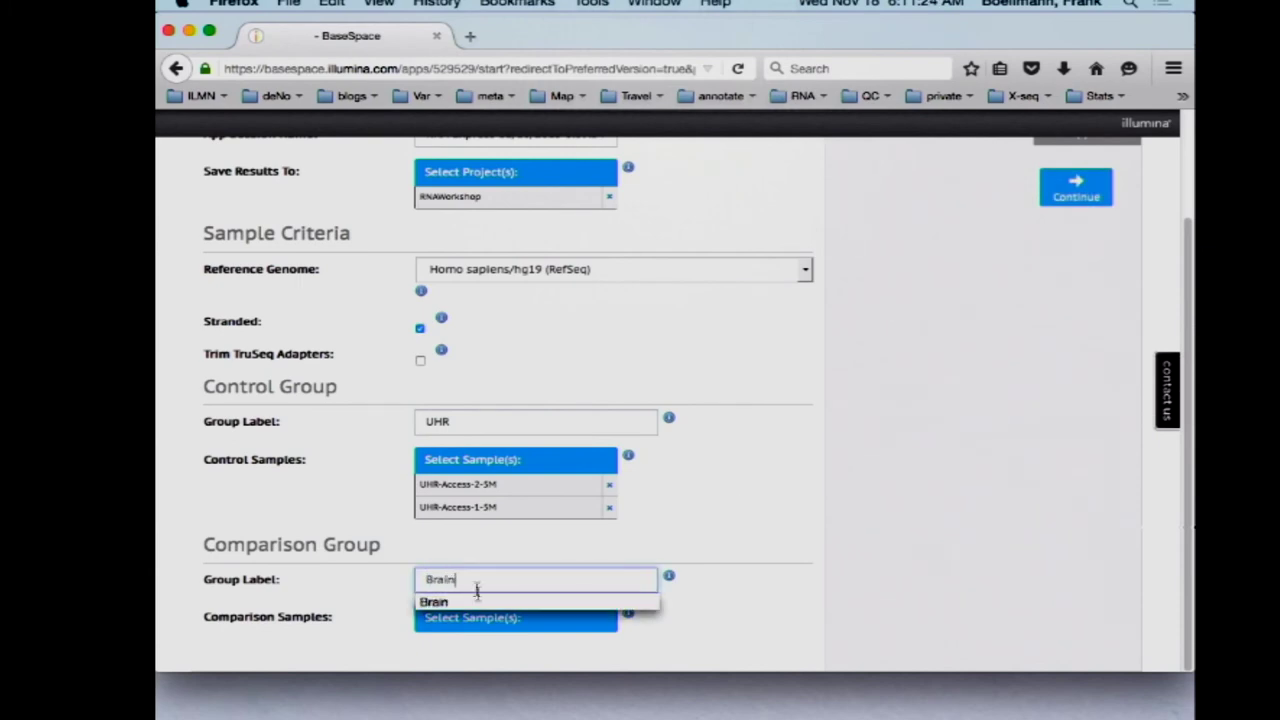
{"action": "type", "text": "rain"}
{"action": "left_click", "coordinate": [846, 595]}
Step: Assign Brain-Access-2-5M and Brain-Access-1-5M from the RNAWorkshop project as the comparison samples
{"action": "left_click", "coordinate": [450, 622]}
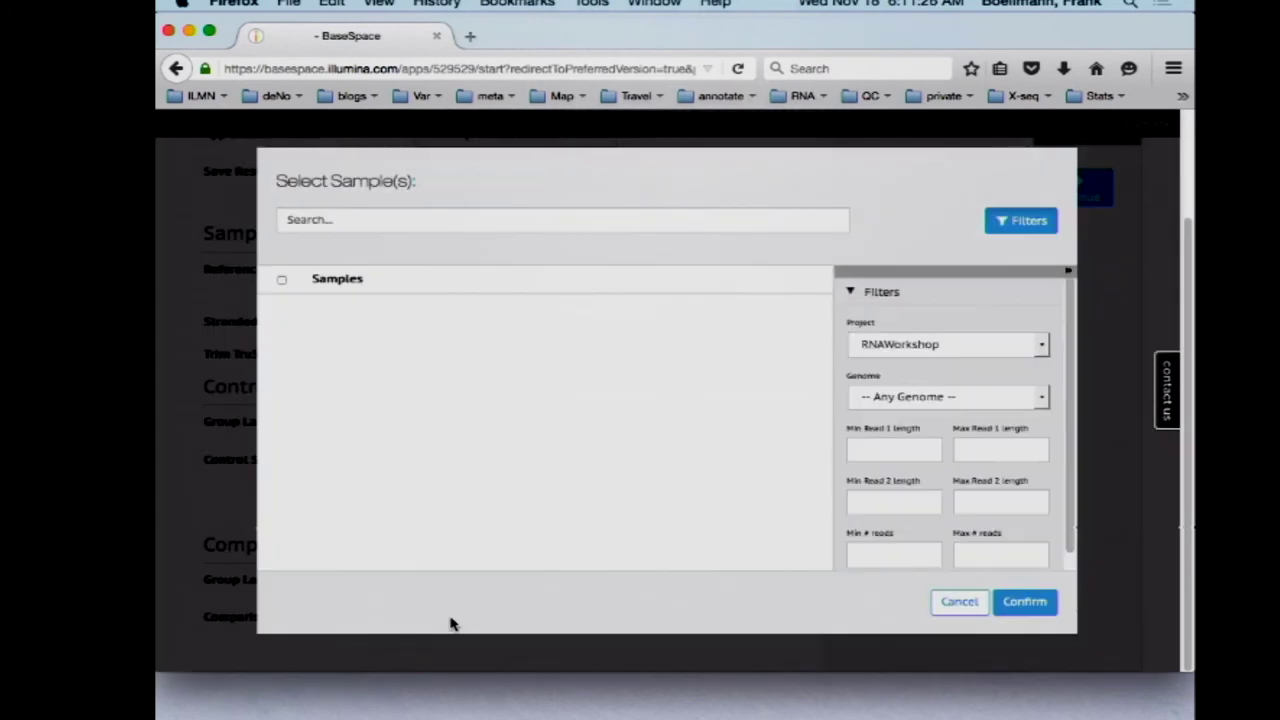
{"action": "left_click", "coordinate": [283, 370]}
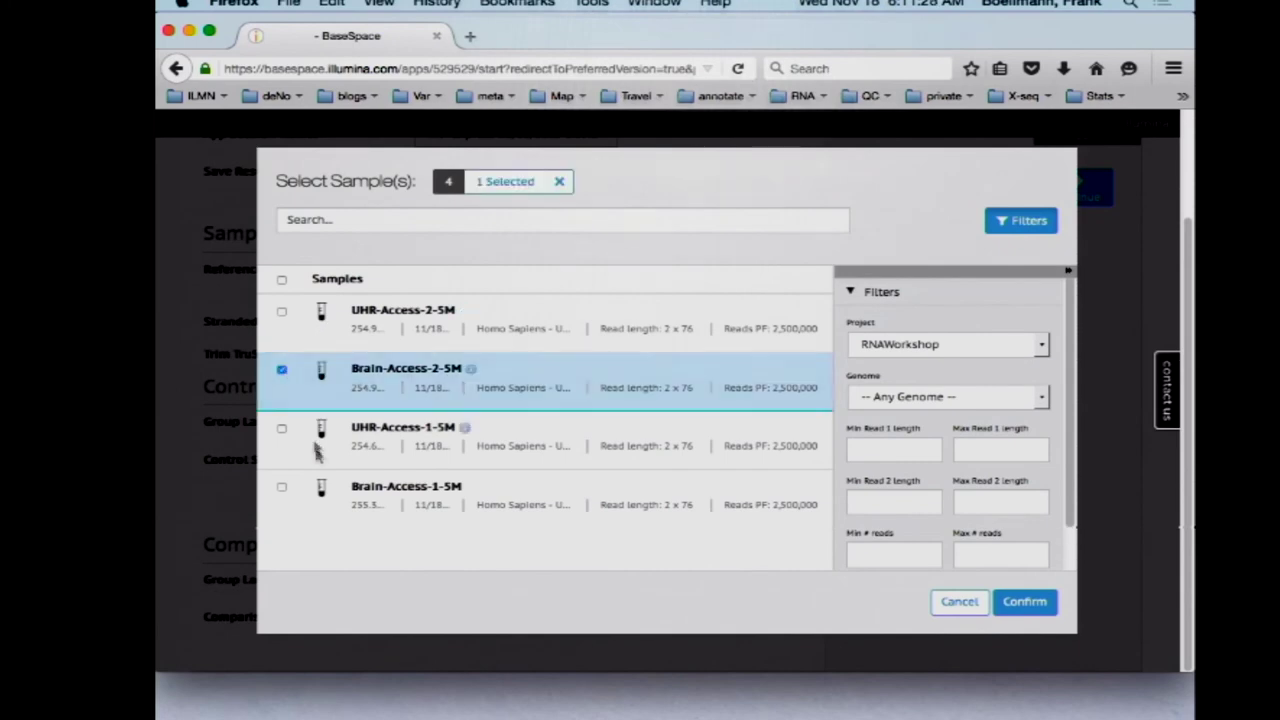
{"action": "left_click", "coordinate": [296, 490]}
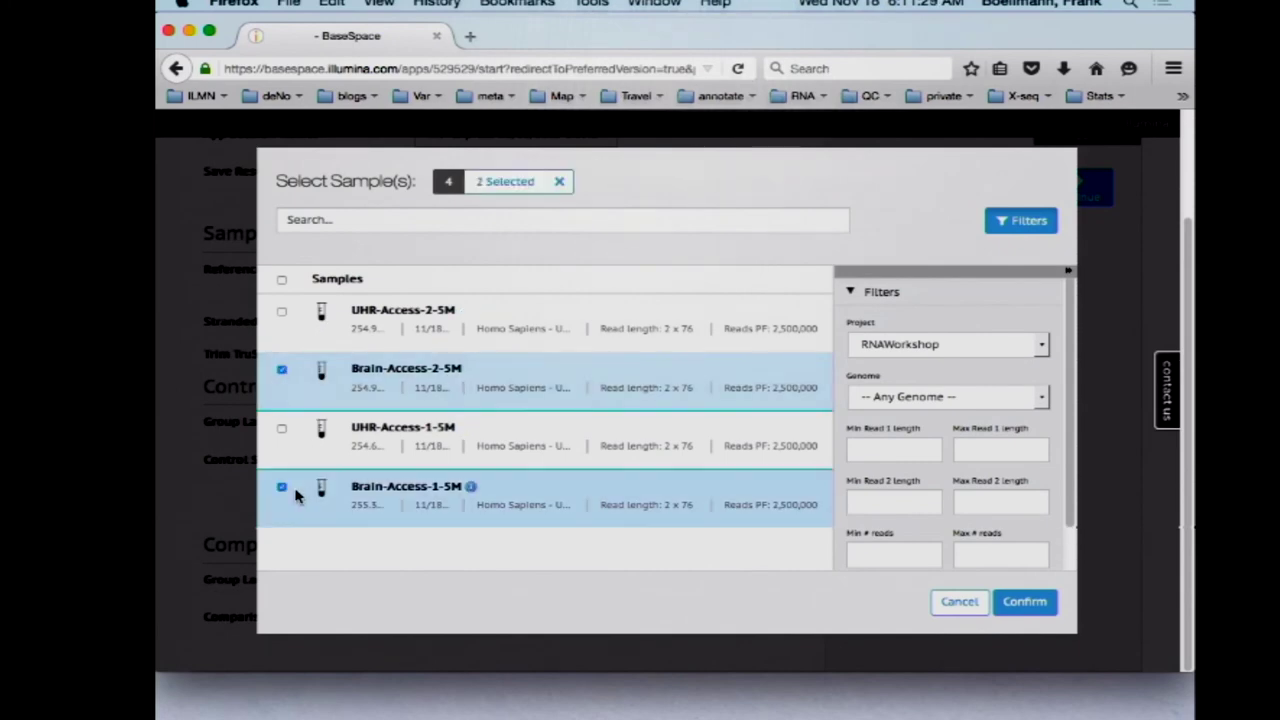
{"action": "left_click", "coordinate": [1040, 603]}
Step: Review the completed RNA Express setup form and start the analysis
{"action": "scroll", "coordinate": [920, 517], "scroll_direction": "down", "scroll_amount": 1}
{"action": "scroll", "coordinate": [920, 517], "scroll_direction": "up", "scroll_amount": 3}
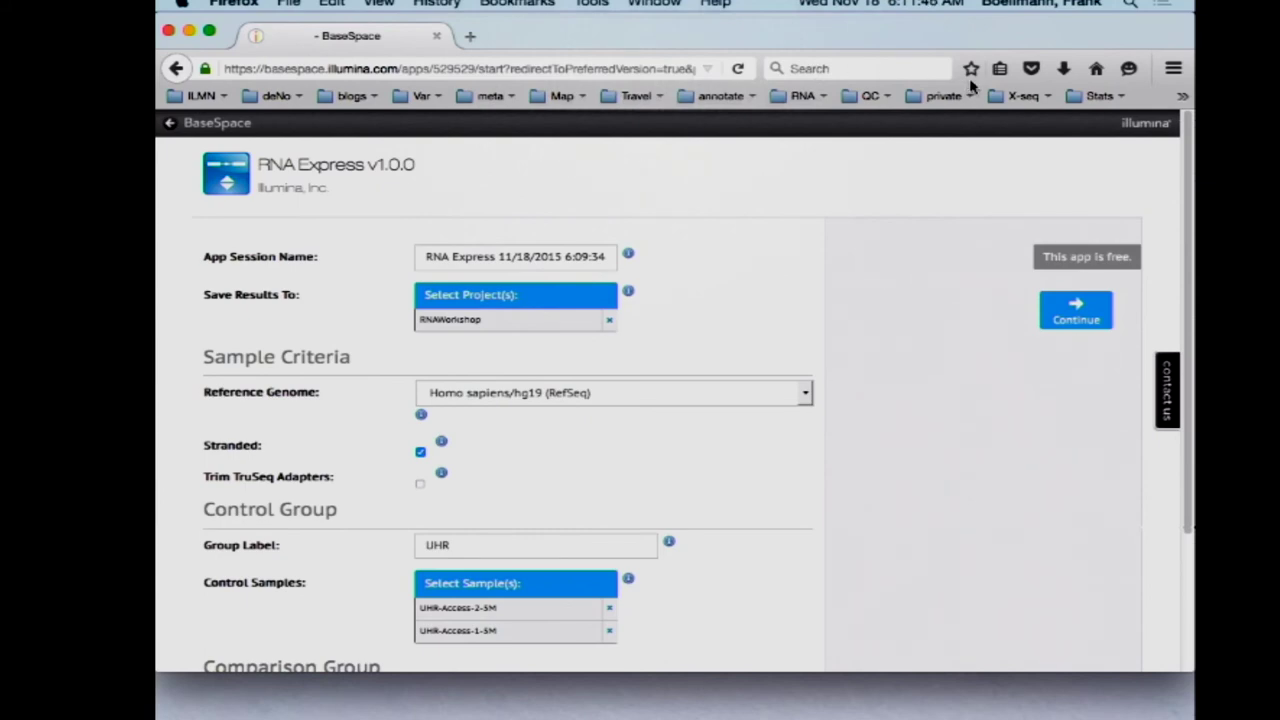
{"action": "left_click", "coordinate": [1087, 316]}
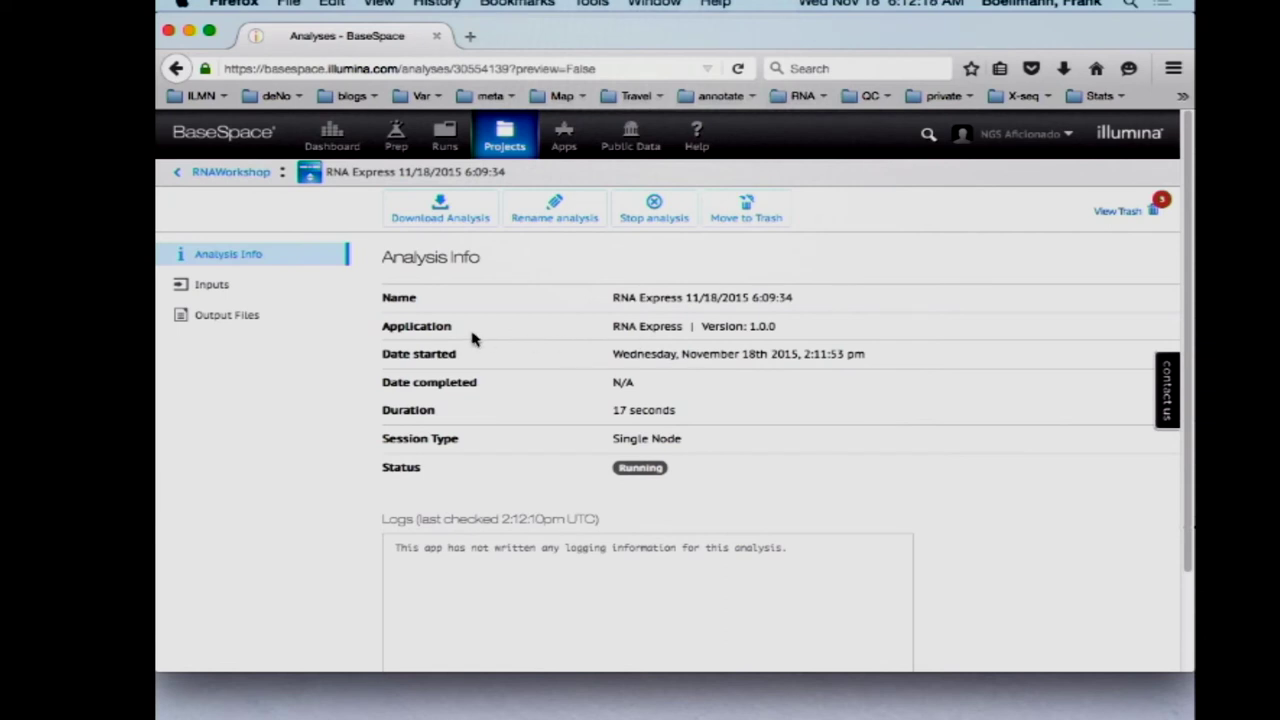
Step: Return to the RNAWorkshop project and launch the TopHat Alignment app from it
{"action": "left_click", "coordinate": [248, 174]}
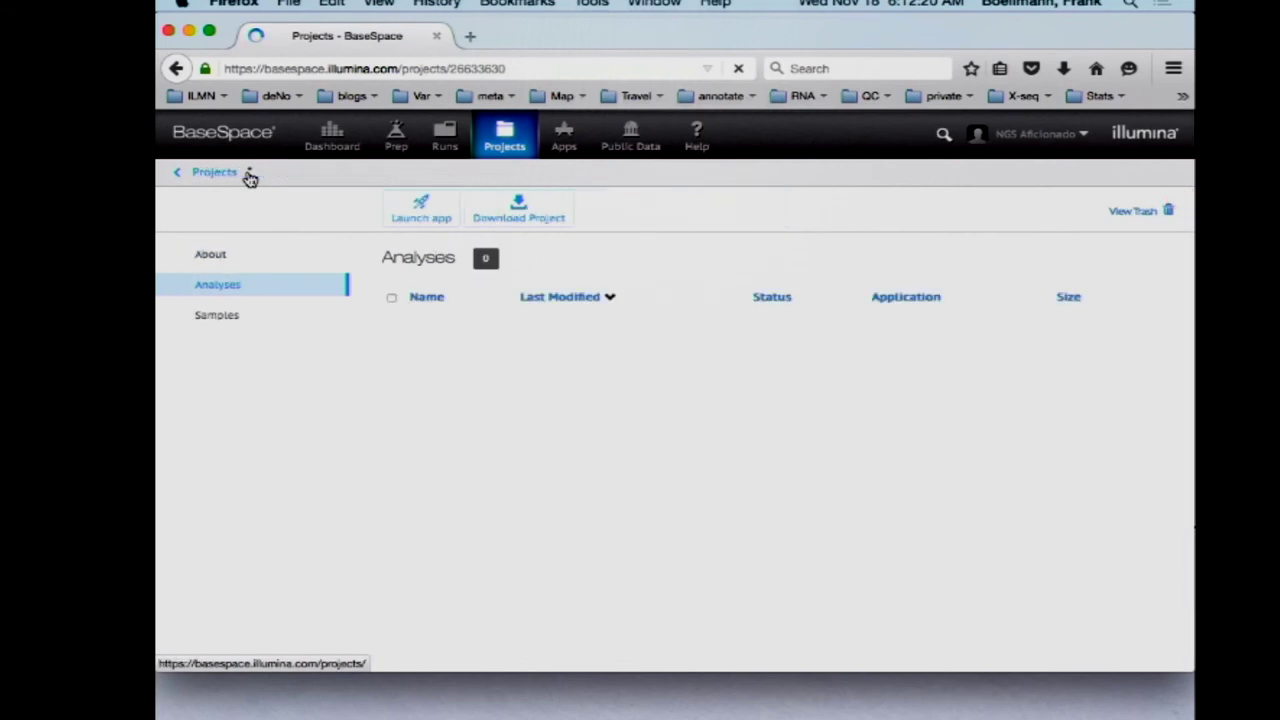
{"action": "left_click", "coordinate": [426, 212]}
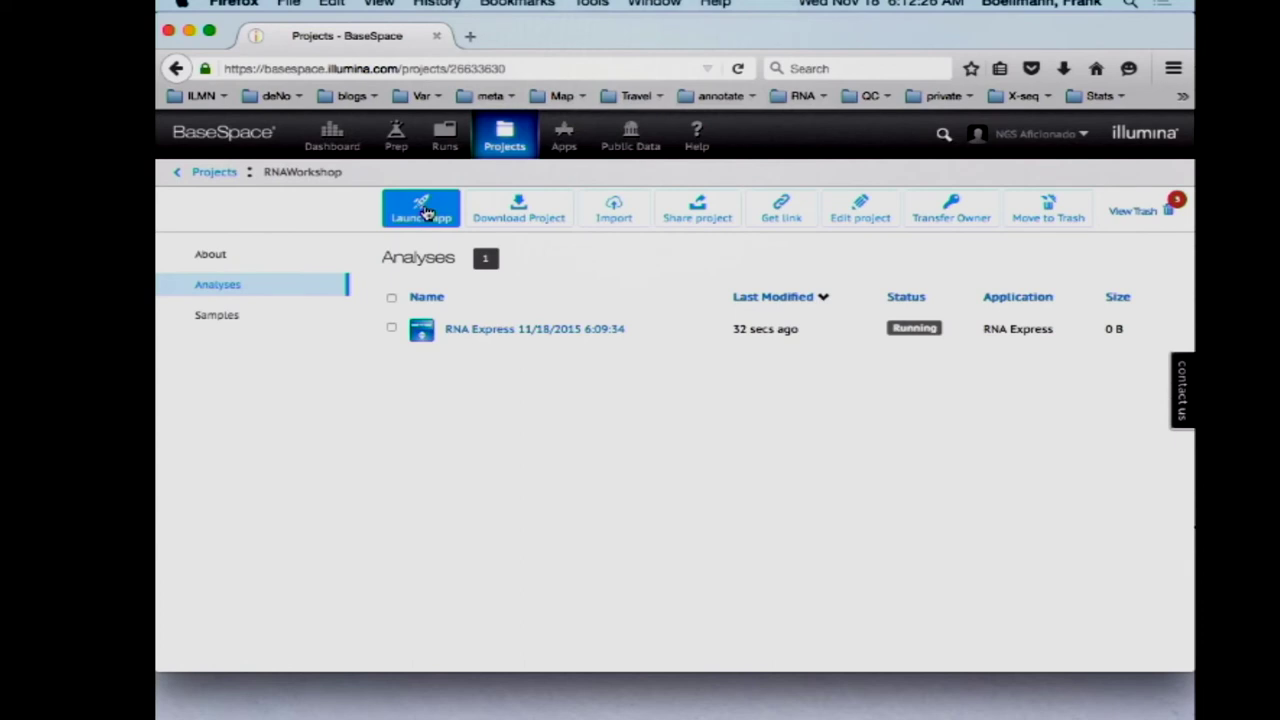
{"action": "left_click", "coordinate": [426, 212]}
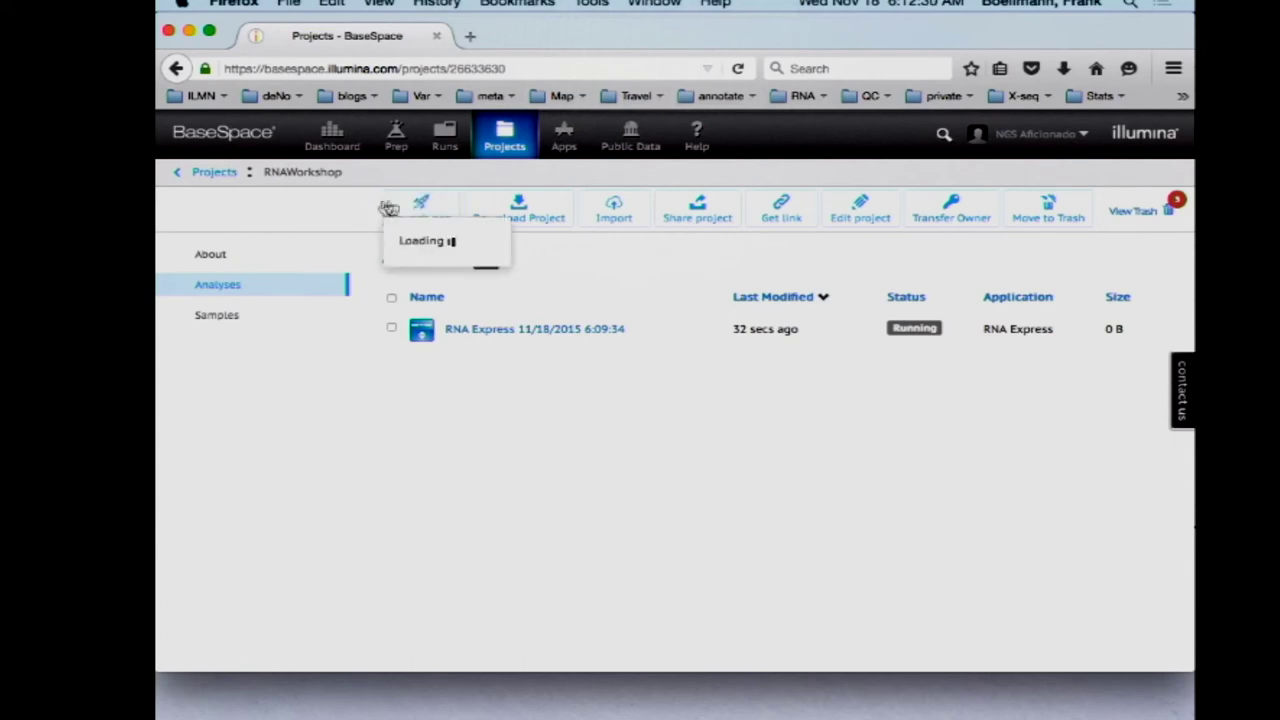
{"action": "left_click", "coordinate": [426, 208]}
{"action": "left_click", "coordinate": [426, 208]}
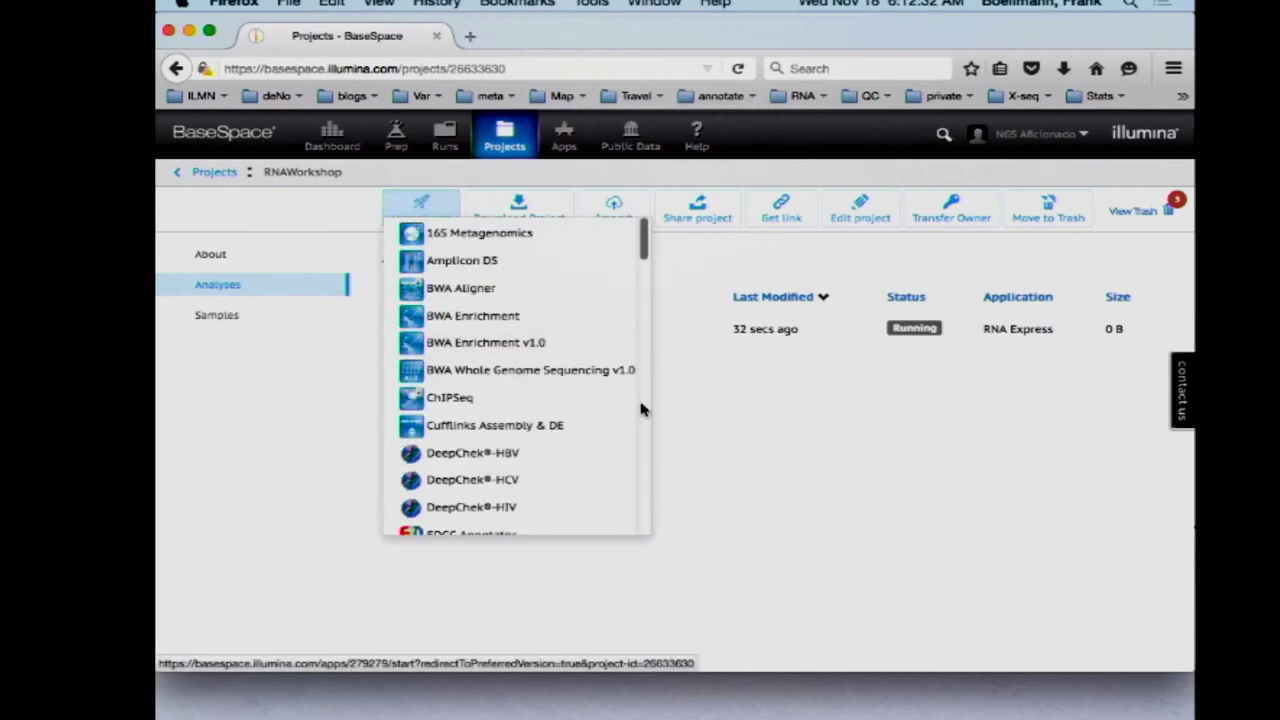
{"action": "scroll", "coordinate": [650, 466], "scroll_direction": "down", "scroll_amount": 10}
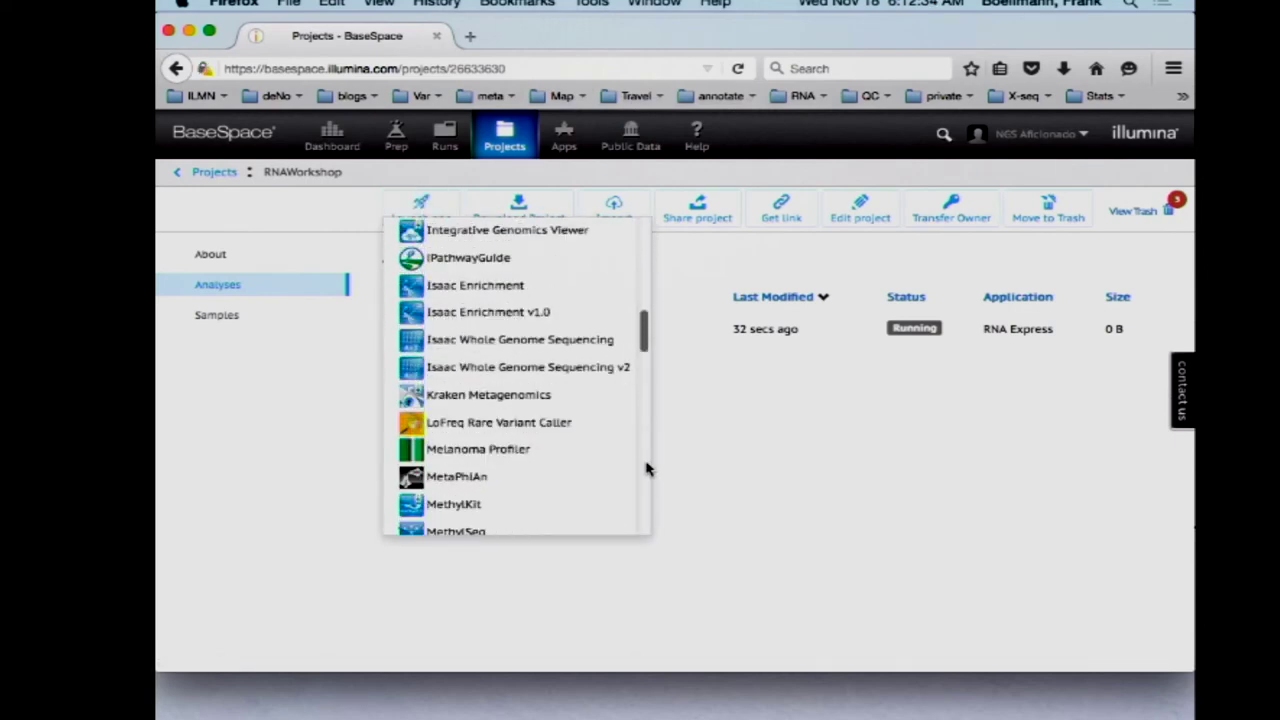
{"action": "scroll", "coordinate": [646, 468], "scroll_direction": "down", "scroll_amount": 5}
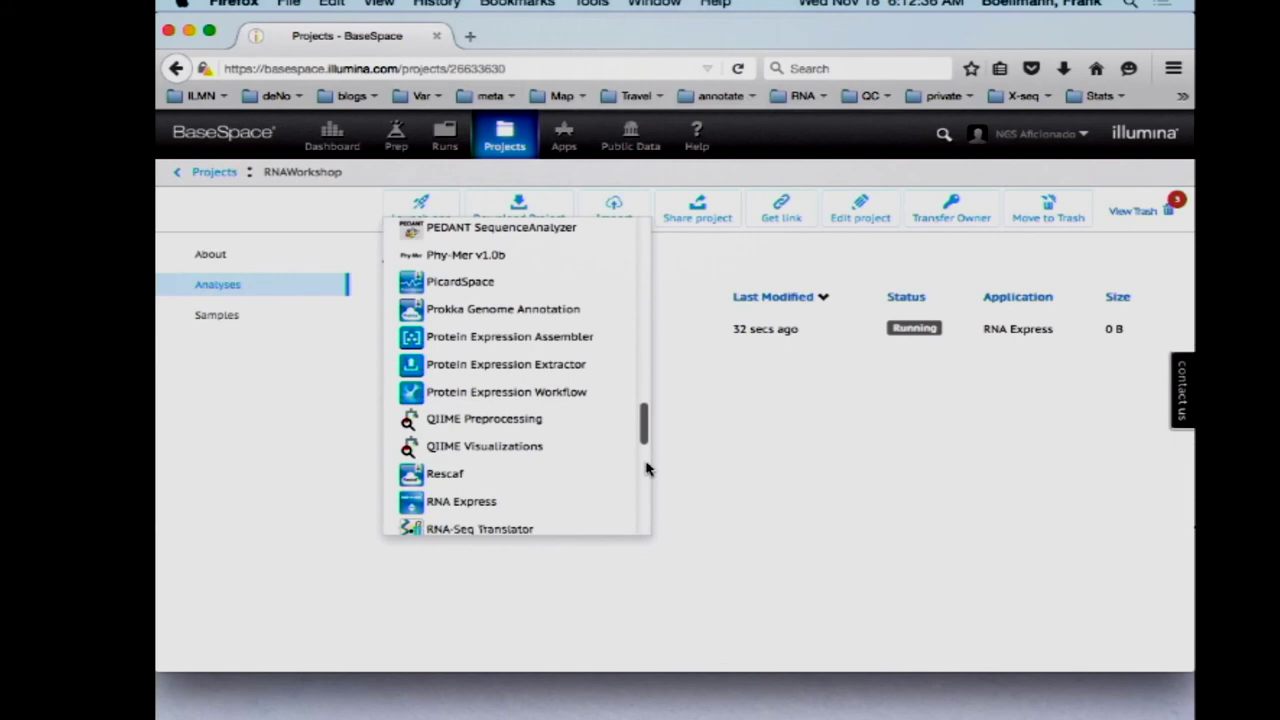
{"action": "scroll", "coordinate": [646, 468], "scroll_direction": "down", "scroll_amount": 5}
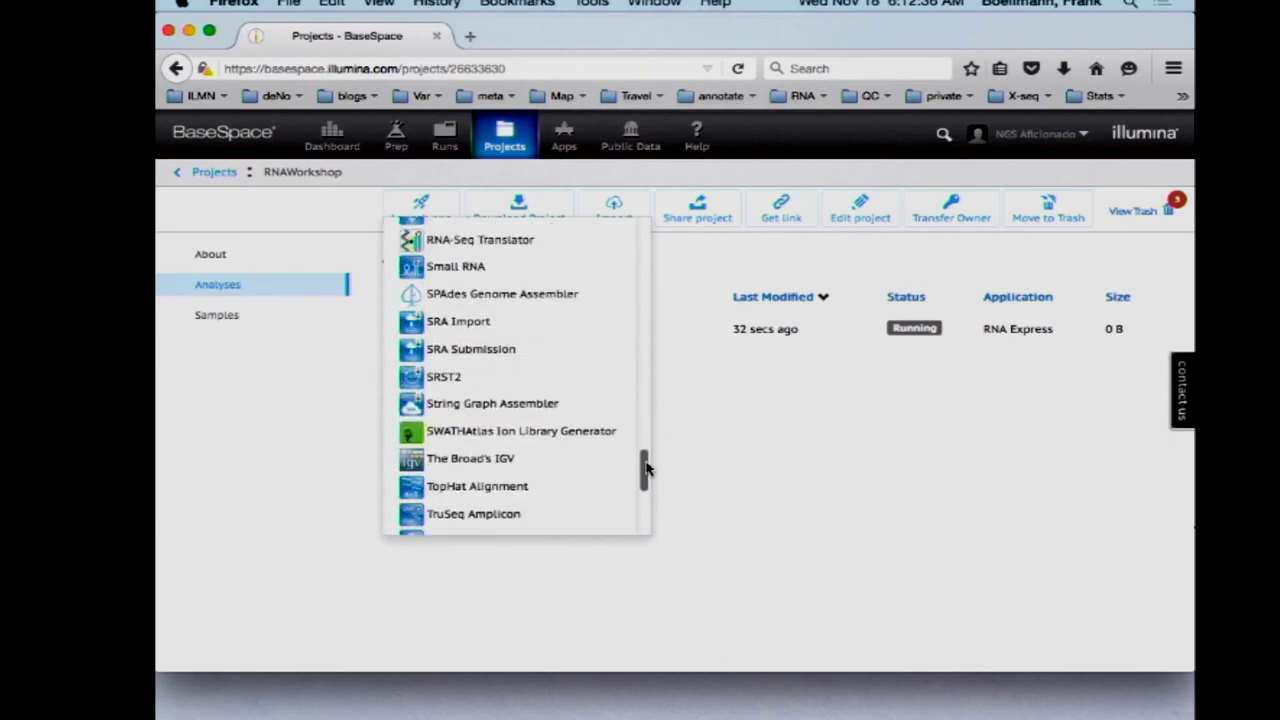
{"action": "left_click", "coordinate": [509, 487]}
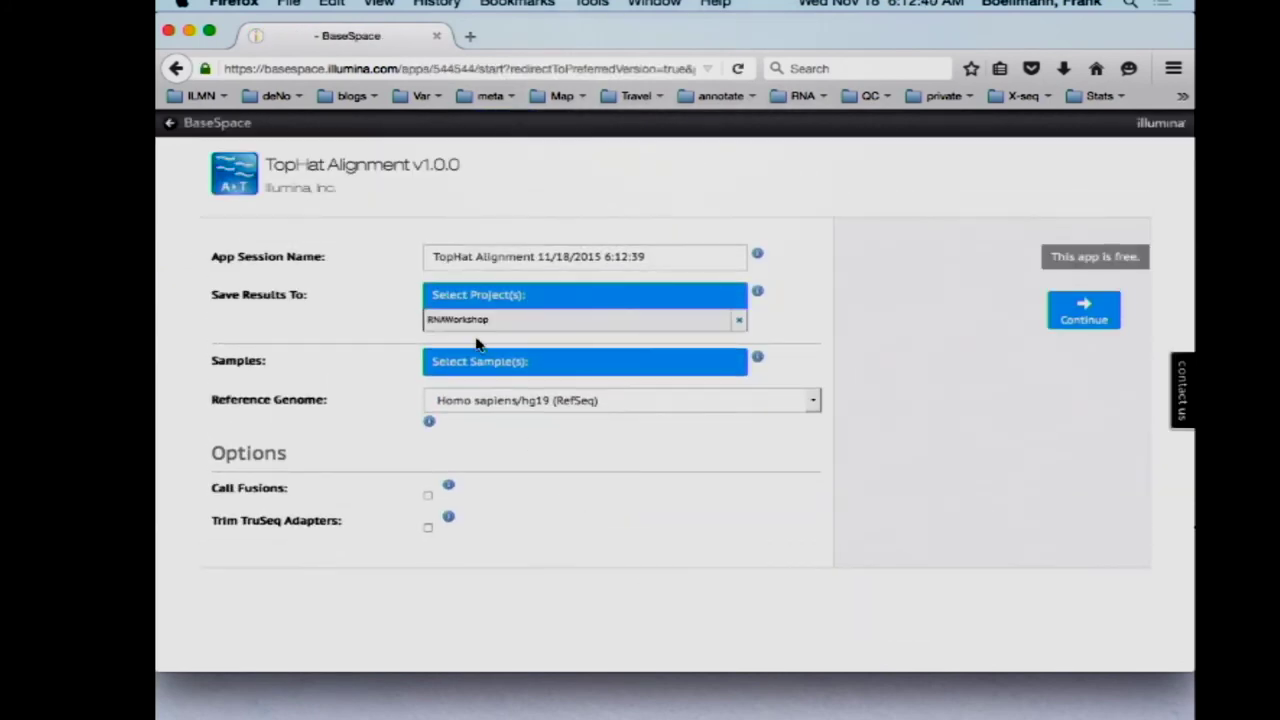
Step: Add all four UHR and Brain samples of the RNAWorkshop project to the TopHat Alignment setup
{"action": "left_click", "coordinate": [447, 364]}
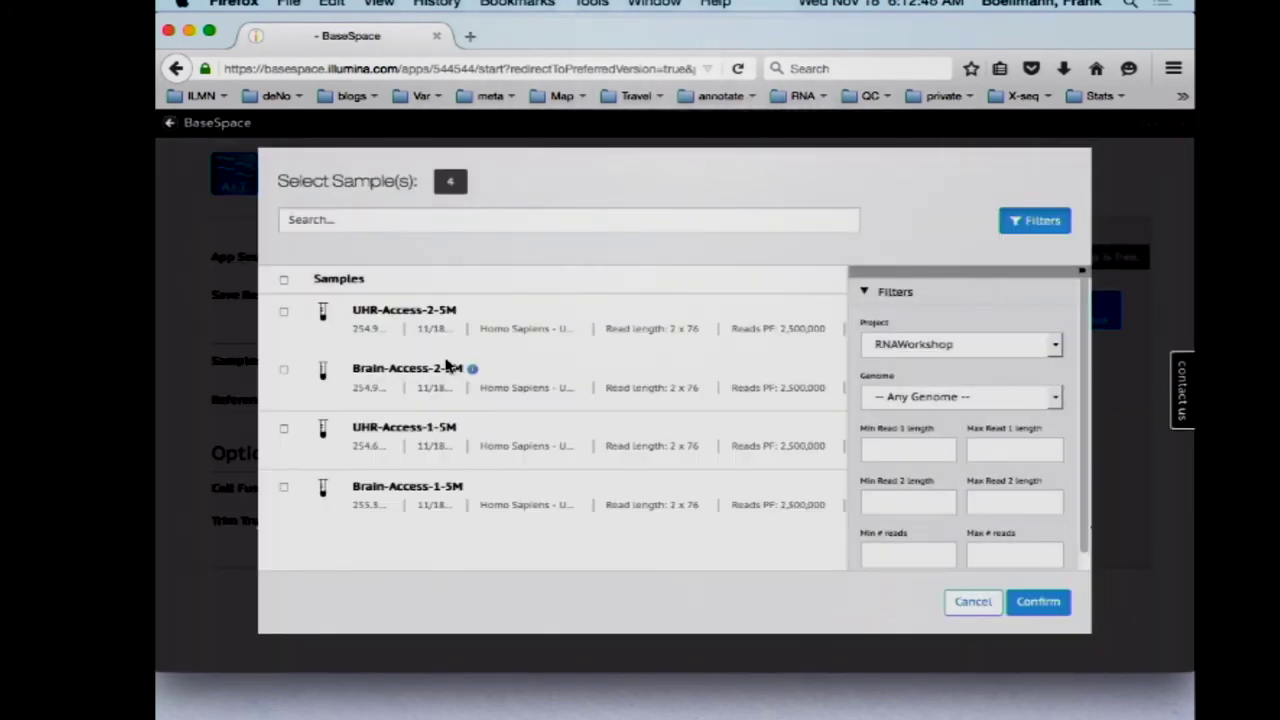
{"action": "left_click", "coordinate": [284, 280]}
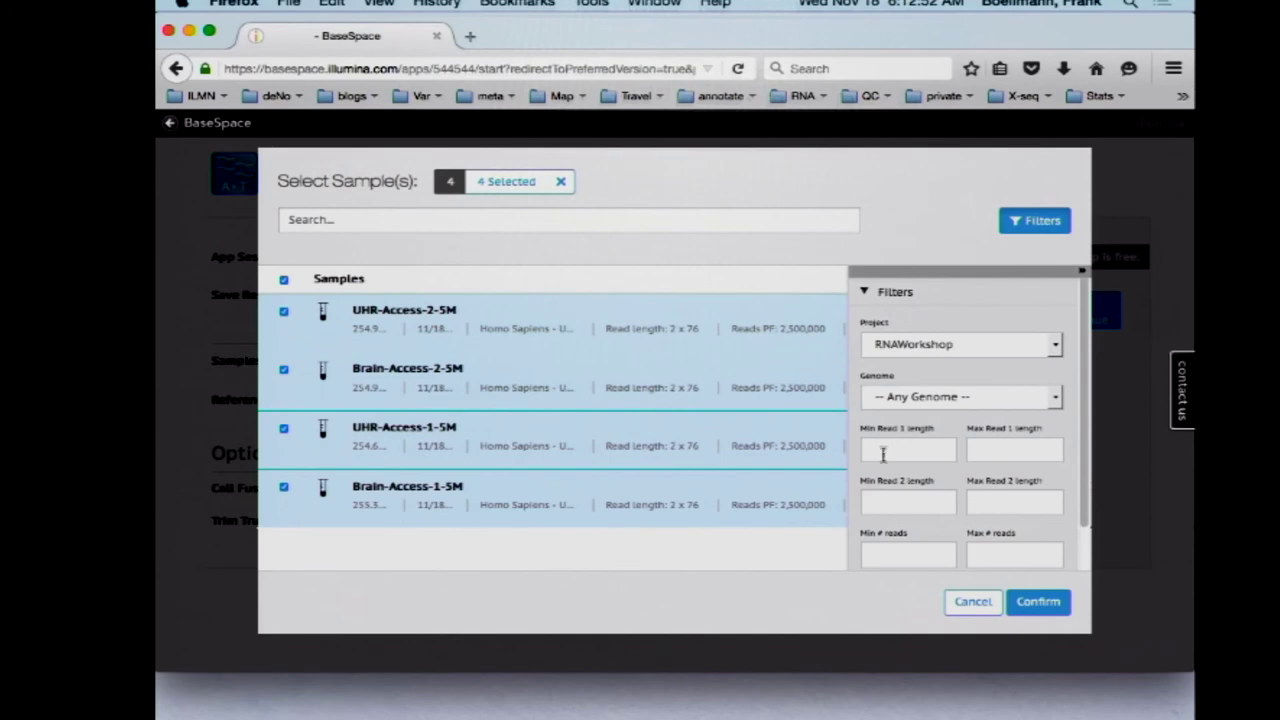
{"action": "left_click", "coordinate": [1064, 607]}
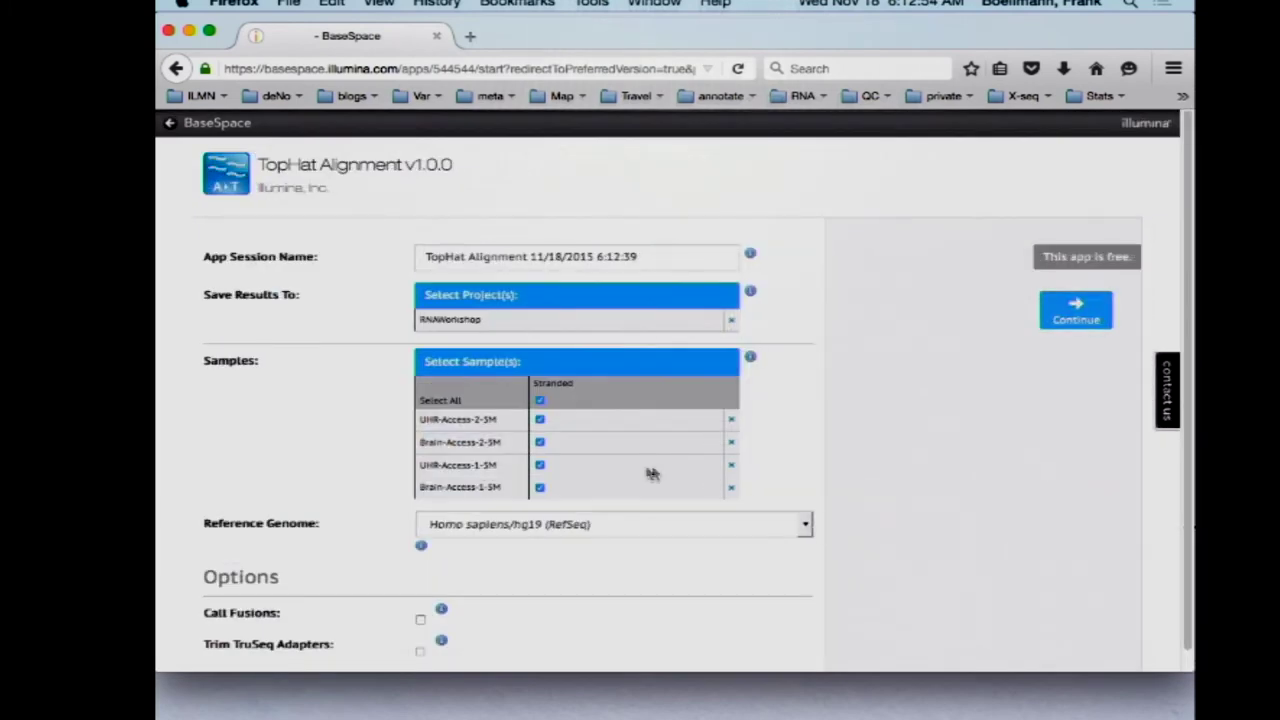
Step: Enable fusion calling with the Homo sapiens/hg19 (RefSeq) reference genome and start the TopHat Alignment analysis
{"action": "left_click", "coordinate": [548, 528]}
{"action": "left_click", "coordinate": [548, 530]}
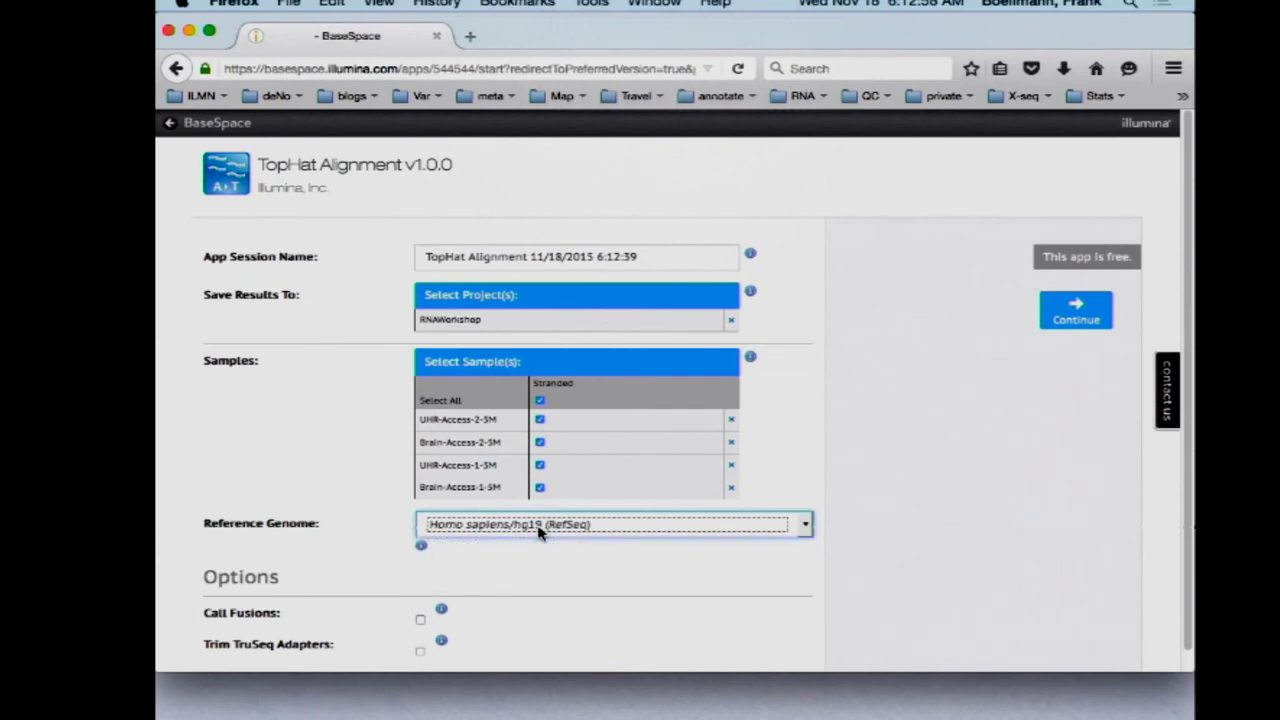
{"action": "left_click", "coordinate": [930, 570]}
{"action": "scroll", "coordinate": [930, 570], "scroll_direction": "down", "scroll_amount": 1}
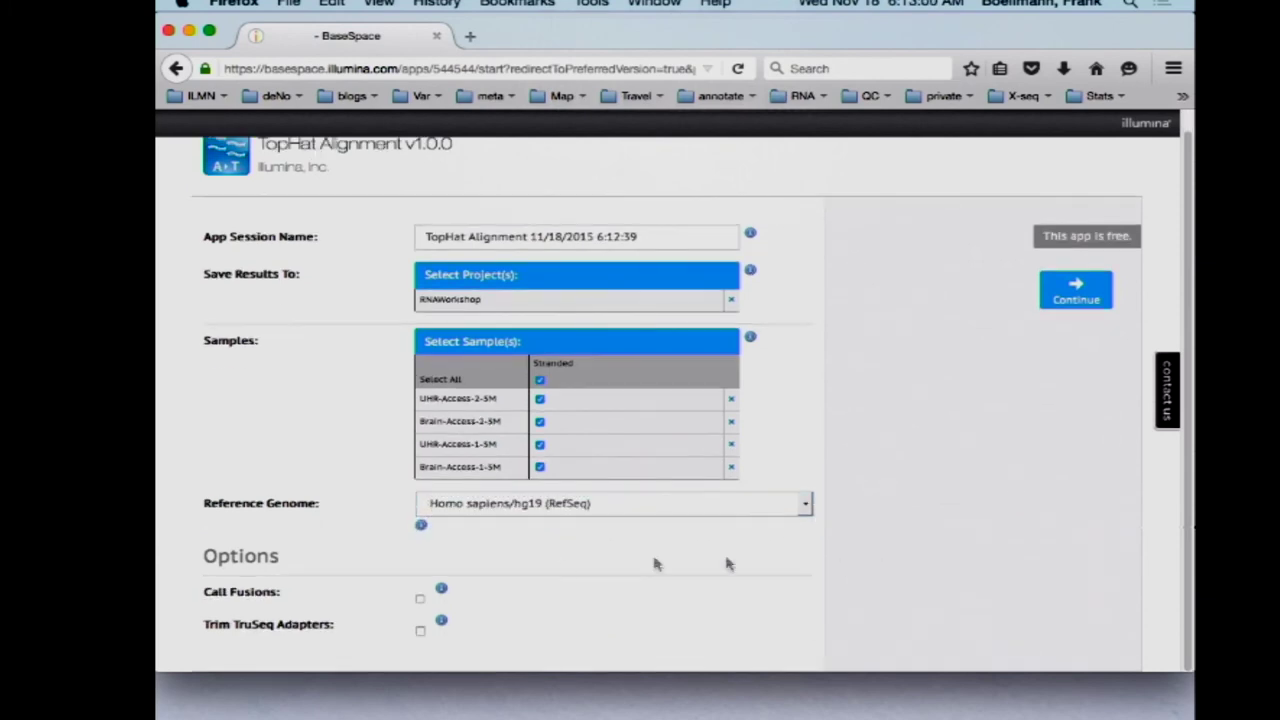
{"action": "left_click", "coordinate": [420, 600]}
{"action": "left_click", "coordinate": [1076, 296]}
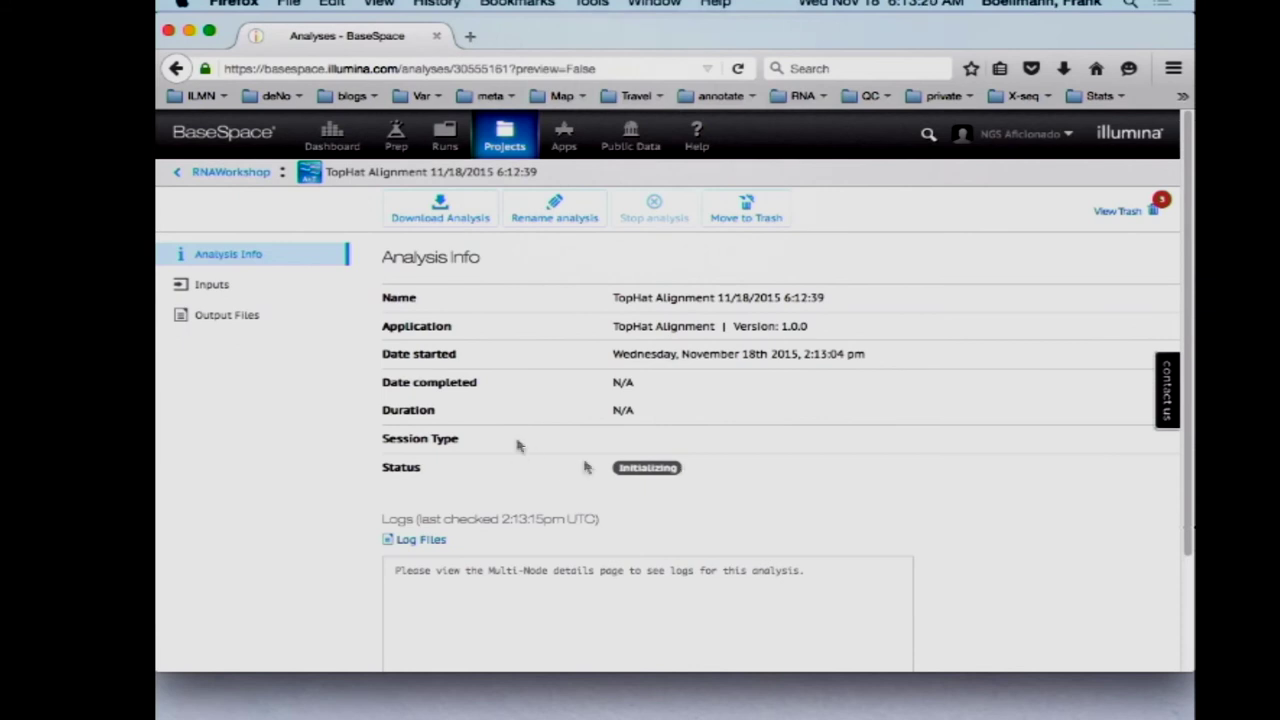
Step: Check the TopHat Alignment analysis info from the RNAWorkshop project and return to the project's analyses list
{"action": "left_click", "coordinate": [240, 175]}
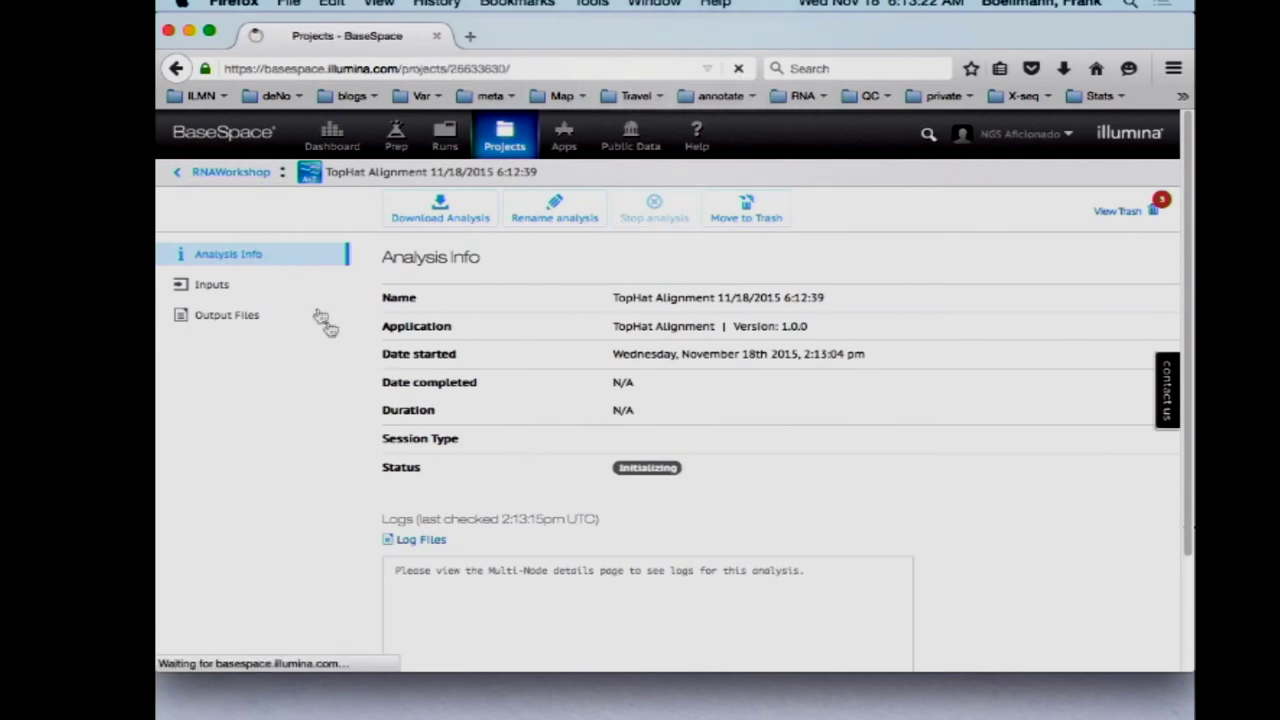
{"action": "left_click", "coordinate": [498, 331]}
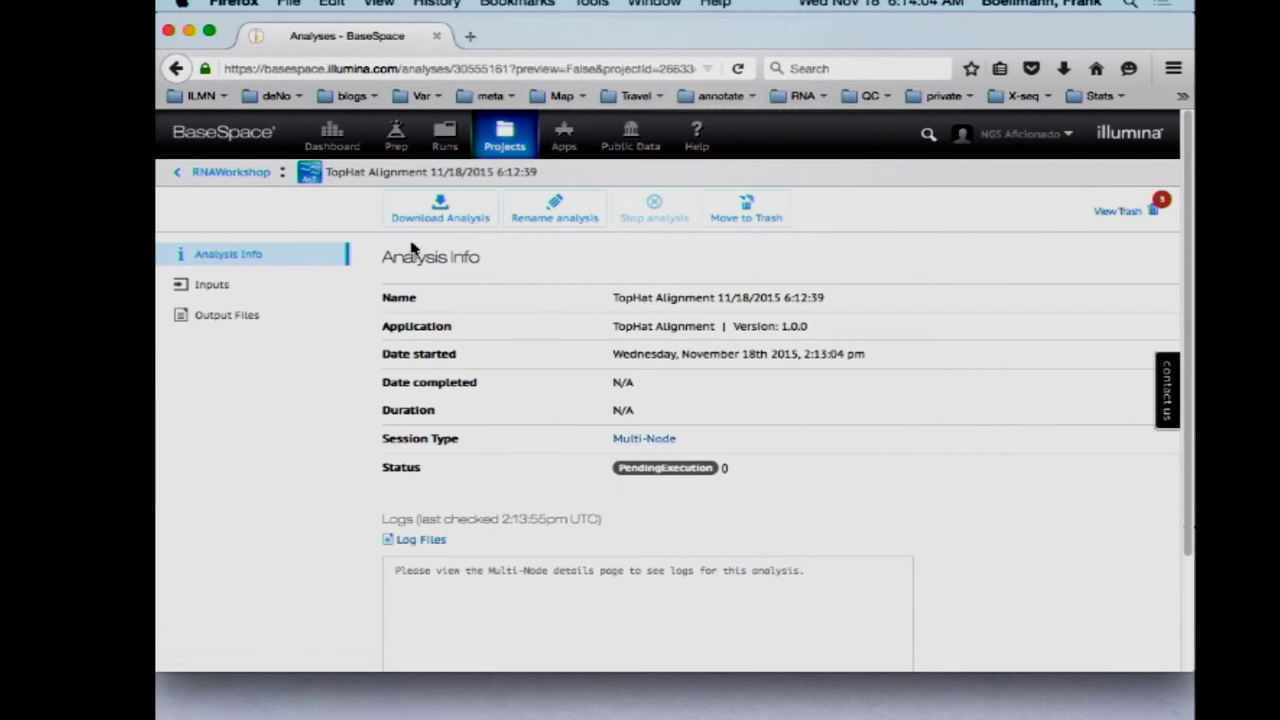
{"action": "left_click", "coordinate": [226, 175]}
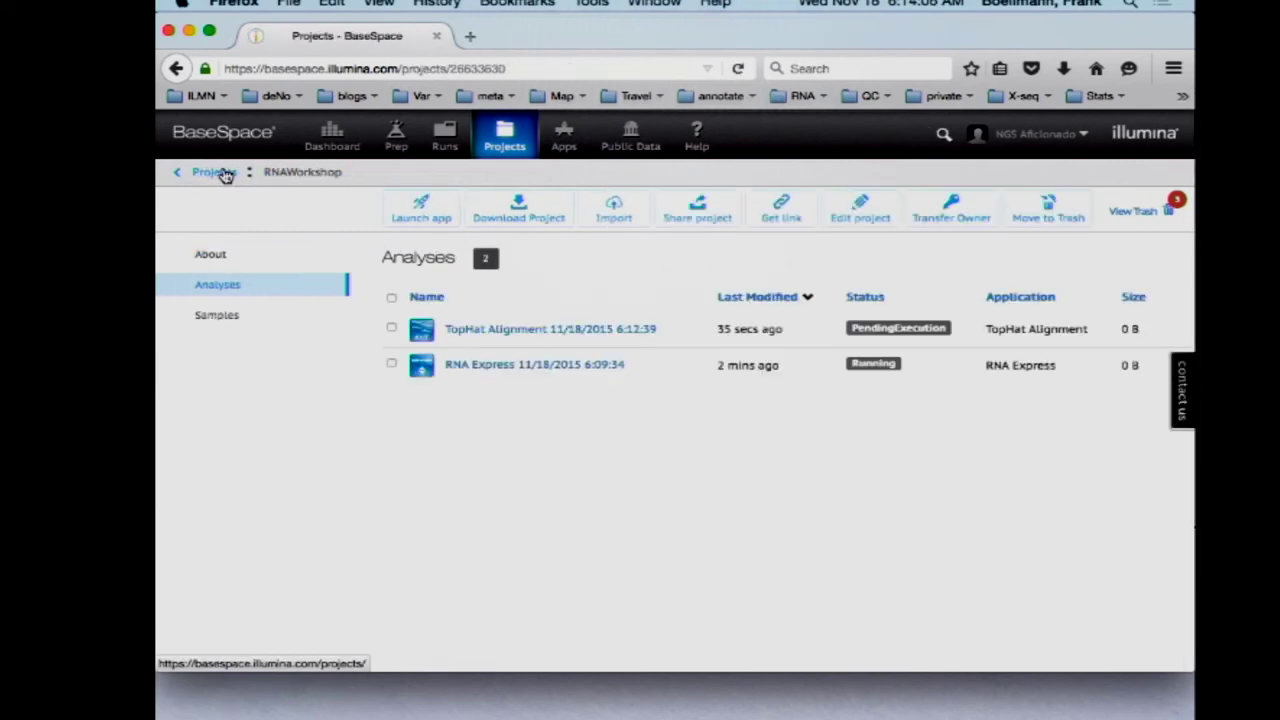